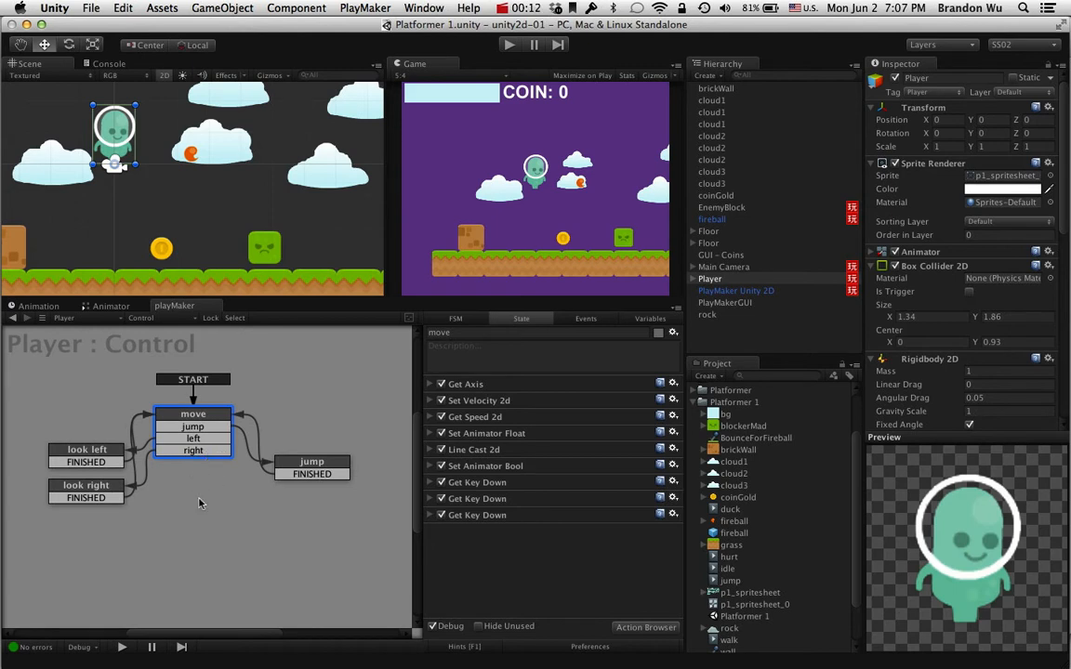
Add a new state named "shoot" below the move state in the Player's Control state machine
super+click(195, 487)
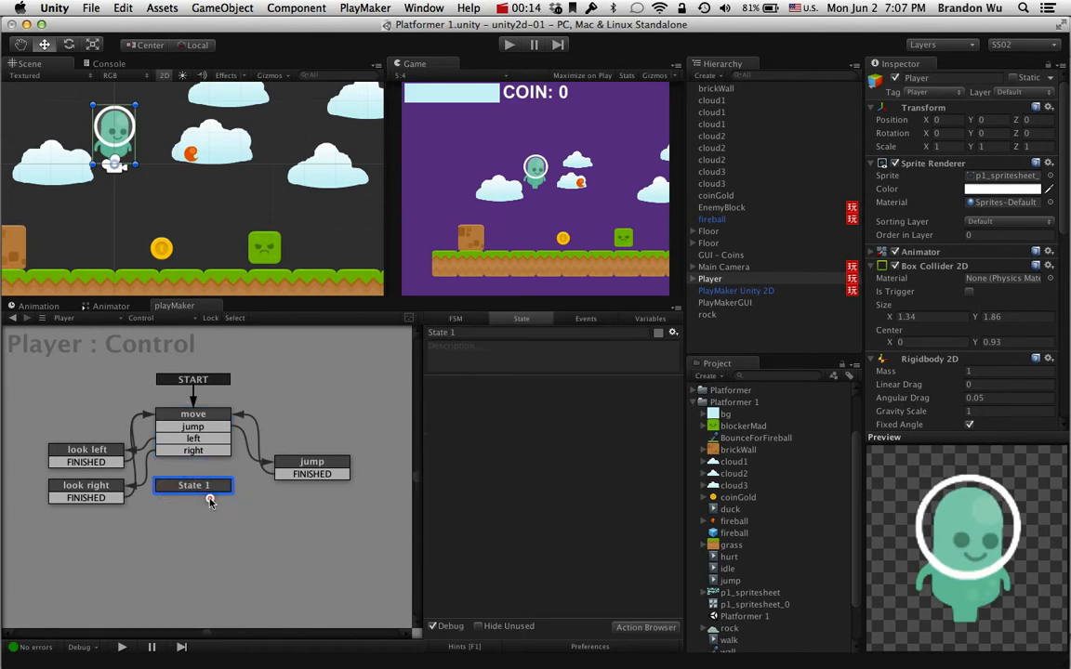
click(470, 333)
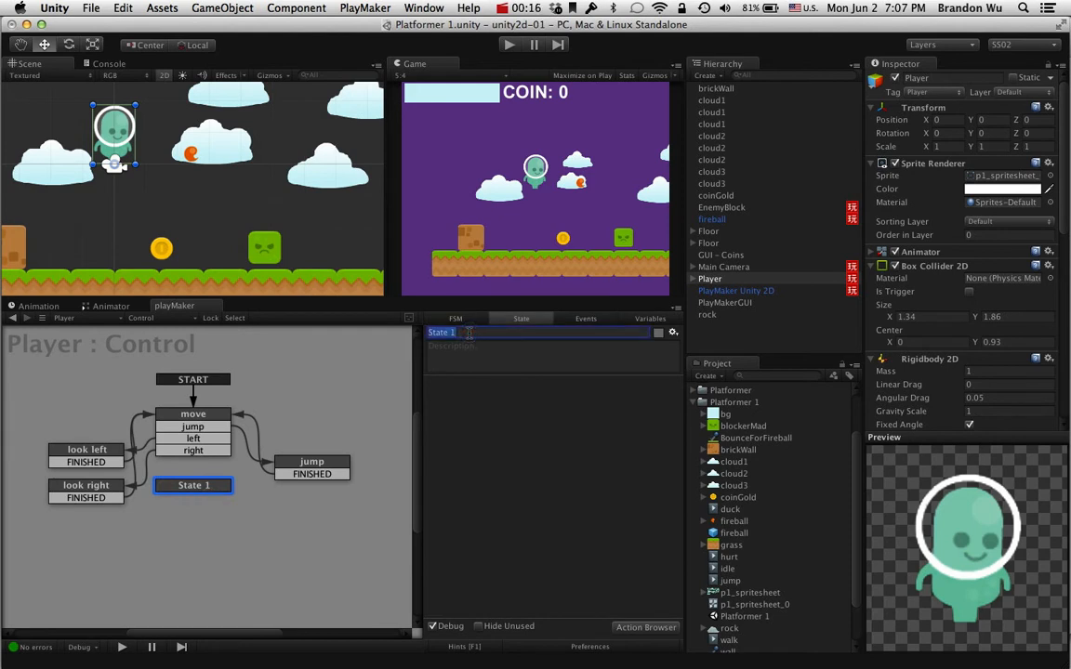
text(shoot)
key(Return)
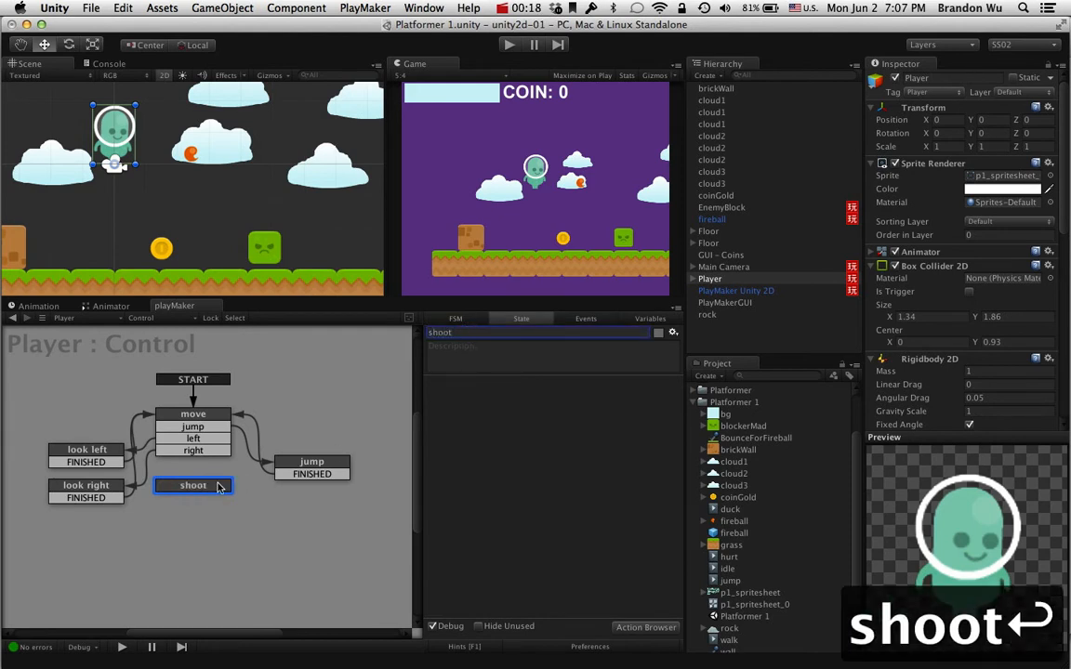
mouse_move(218, 486)
mouse_down()
mouse_move(245, 502)
mouse_move(230, 502)
mouse_up()
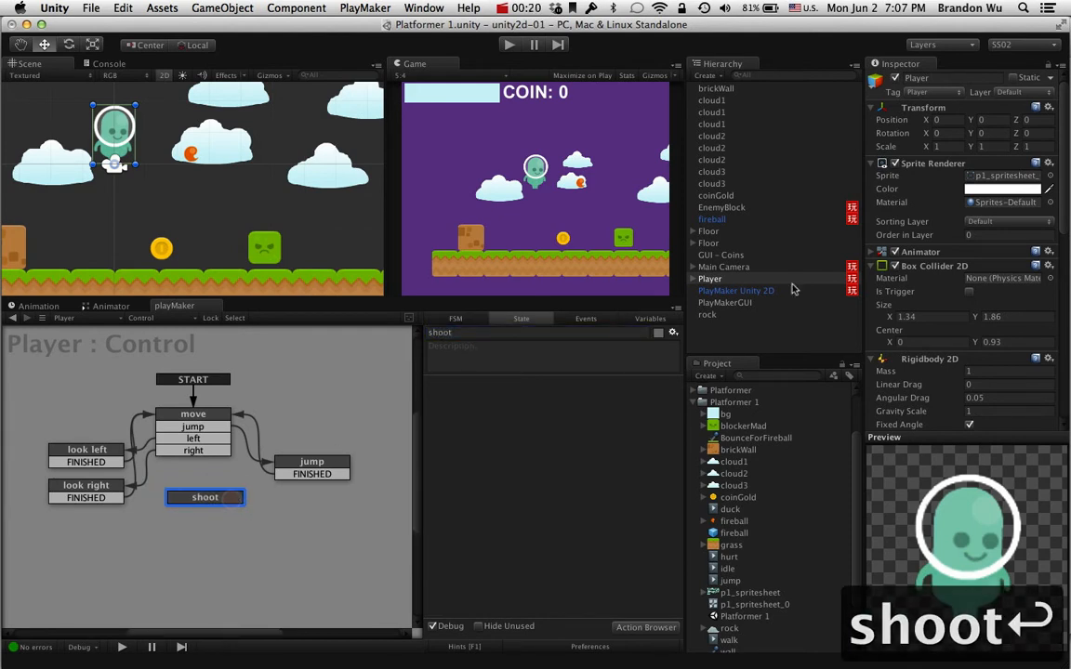
click(693, 280)
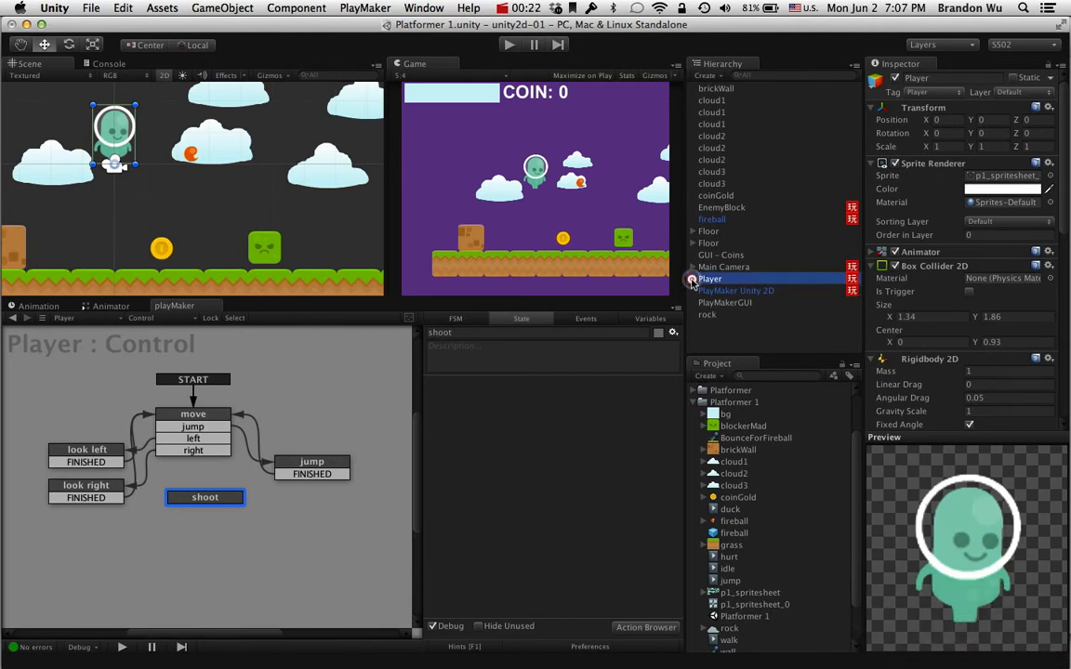
drag(219, 499, 207, 488)
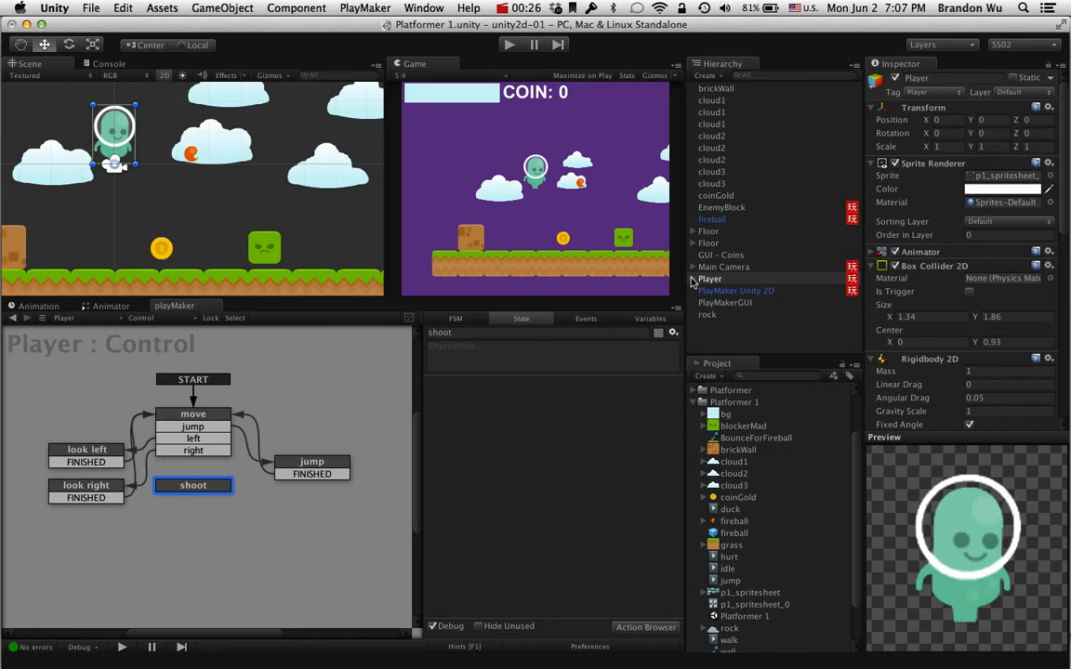
Add a Get Button Down action to the move state
click(193, 415)
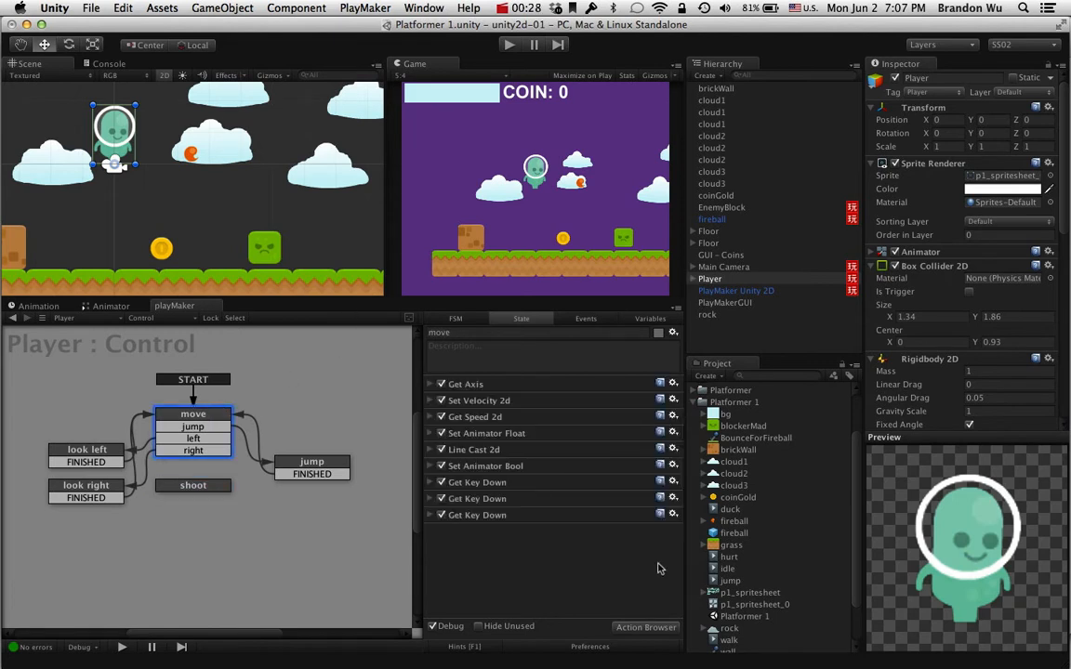
click(642, 626)
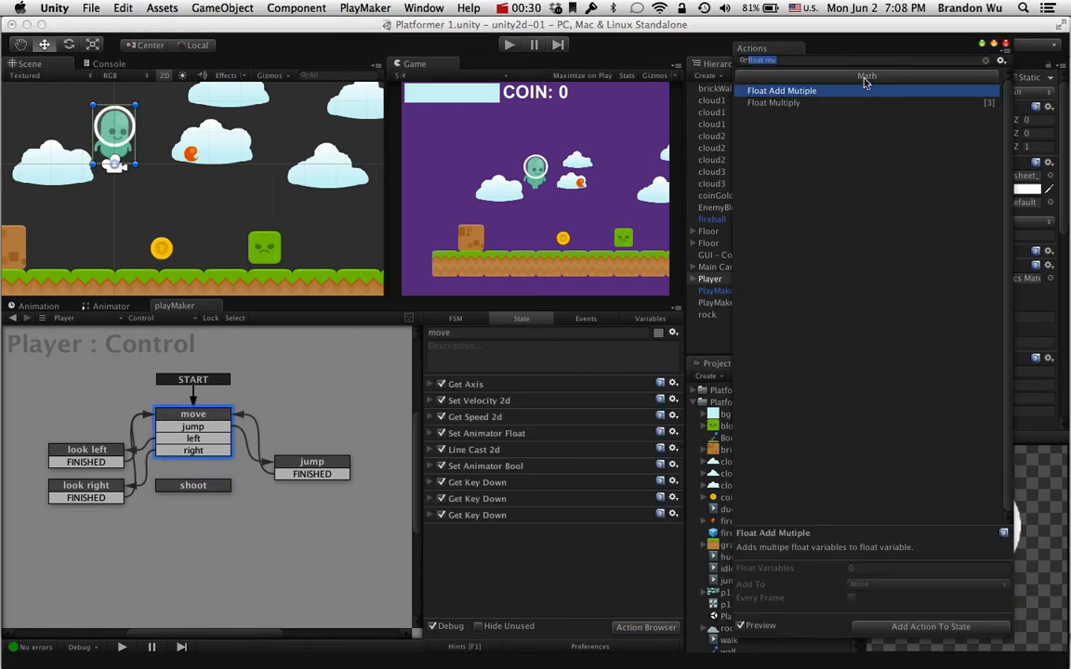
text(get key)
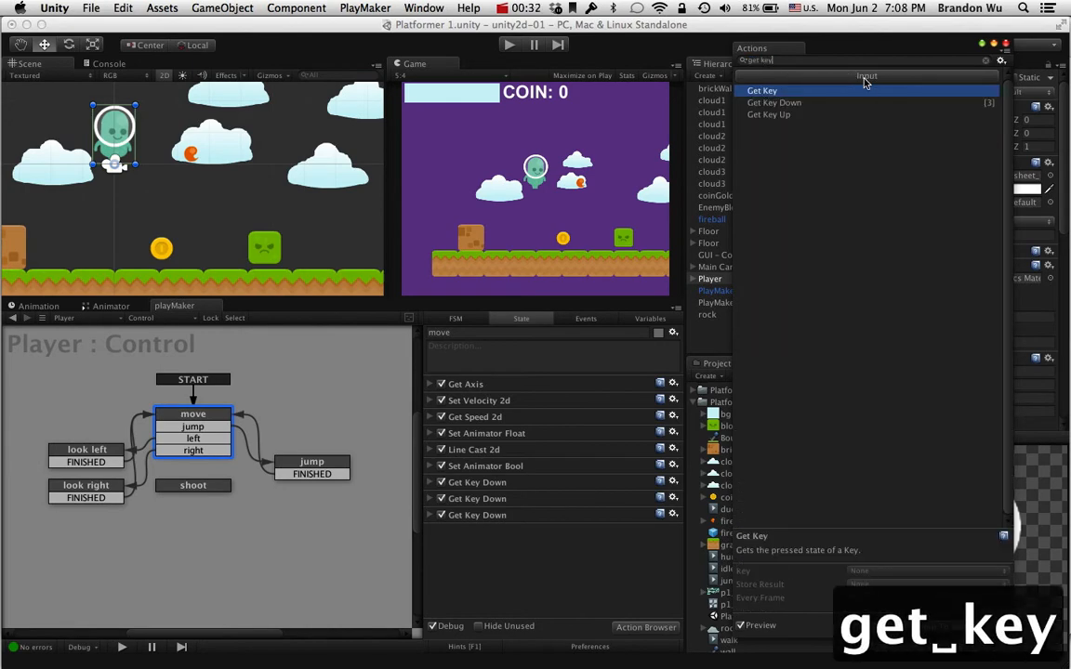
key(Down)
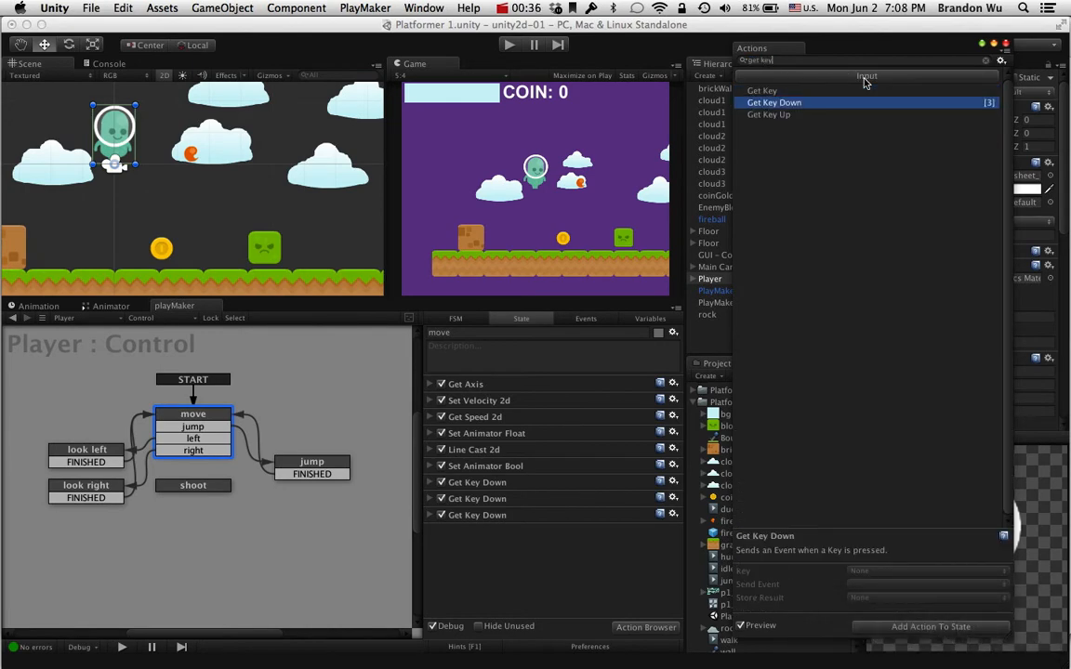
key(BackSpace)
key(BackSpace)
key(BackSpace)
text(button)
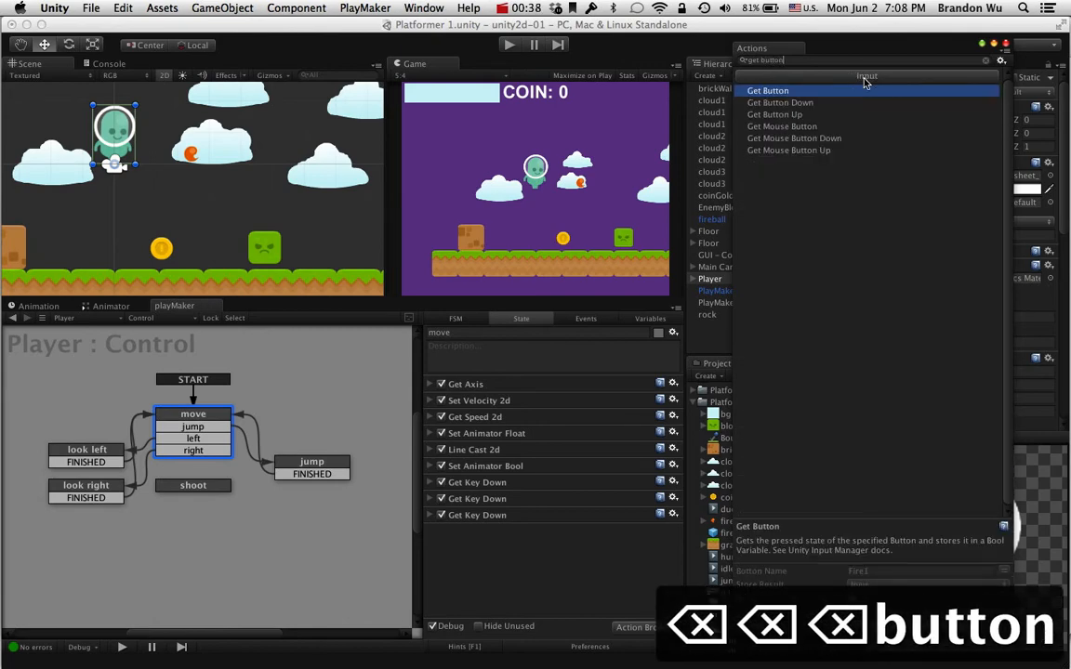
key(Down)
key(Return)
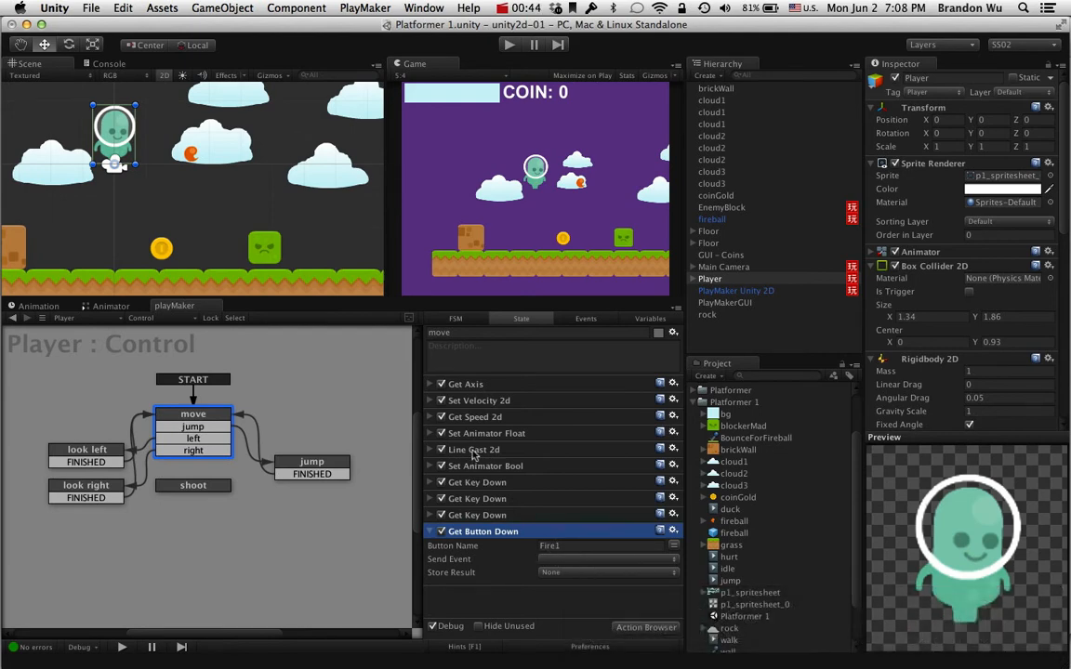
Examine the project's input settings for the Horizontal, Vertical and Fire1 axes to see which buttons they use
click(123, 7)
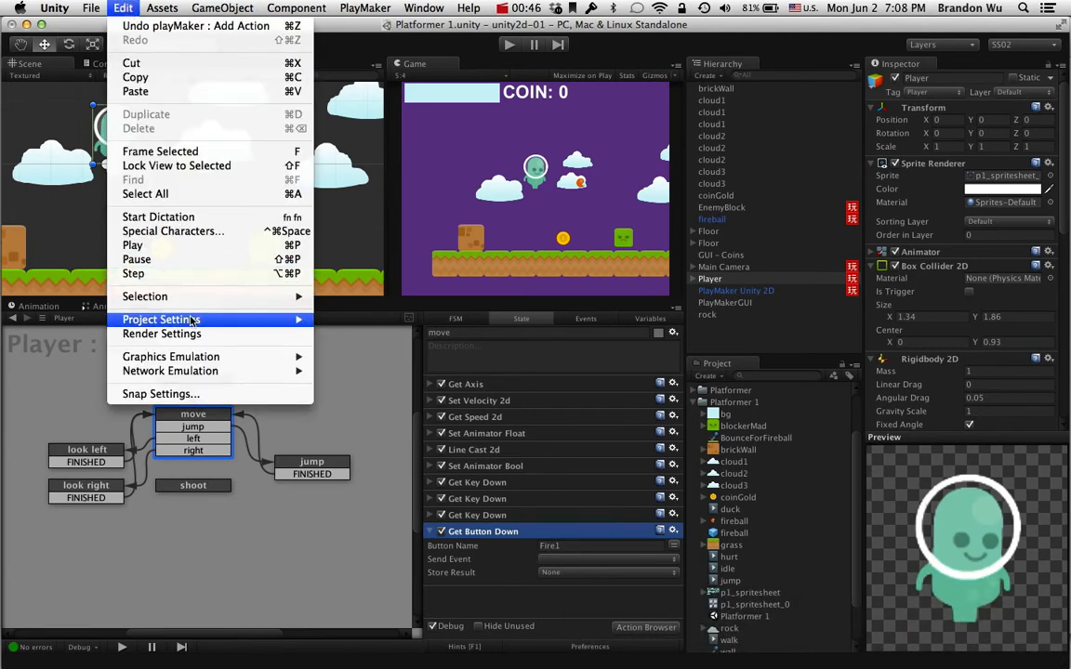
mouse_move(280, 325)
click(363, 320)
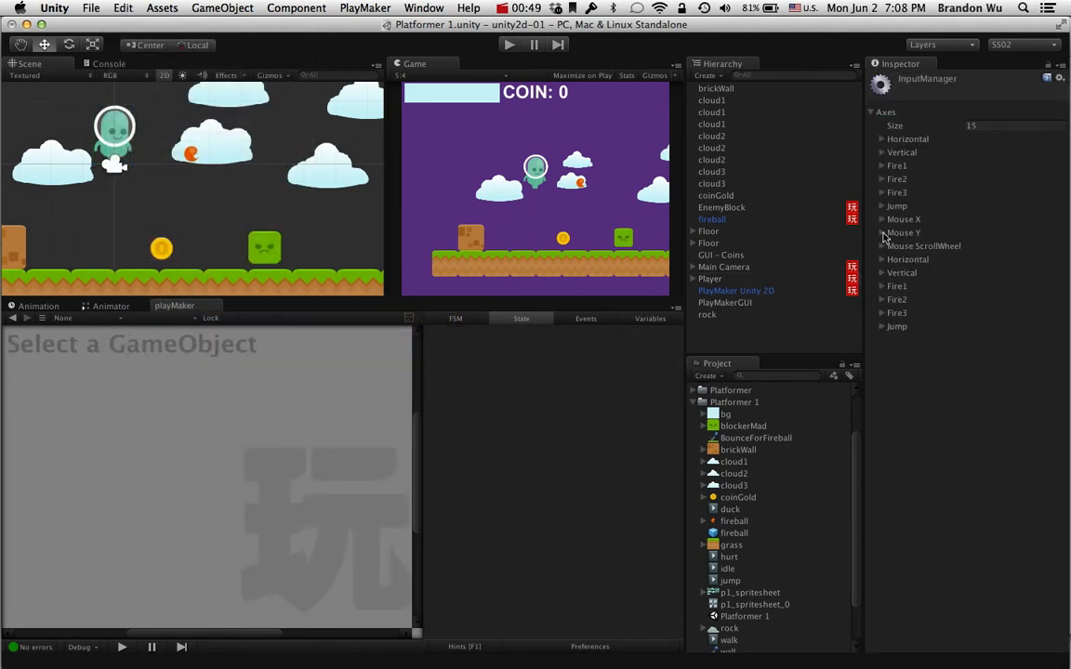
click(883, 139)
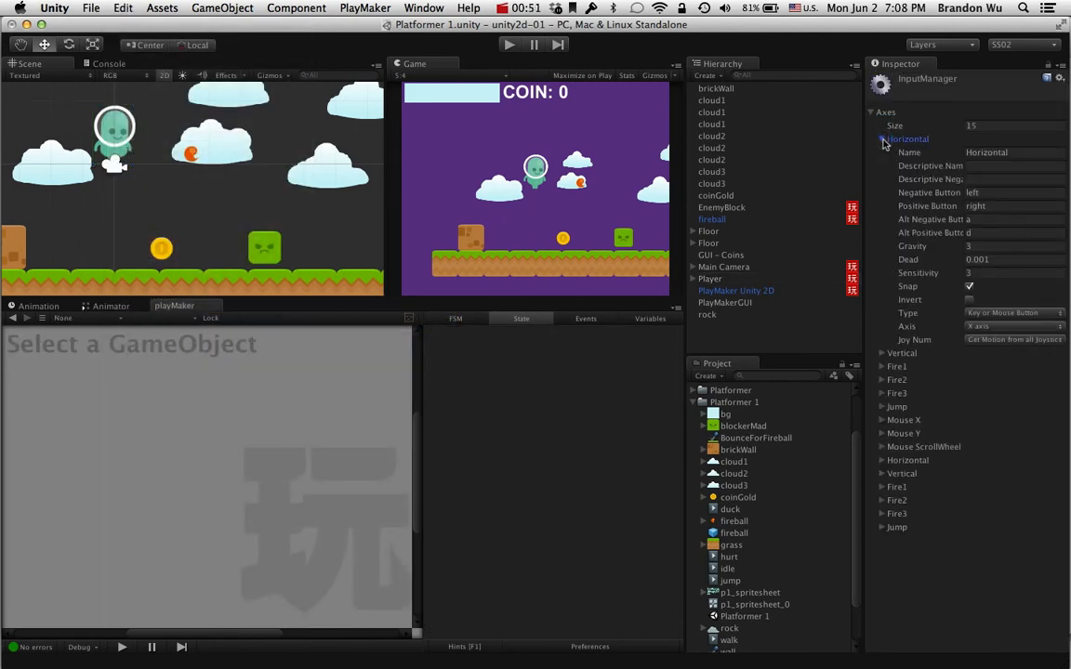
click(882, 139)
click(882, 153)
click(882, 152)
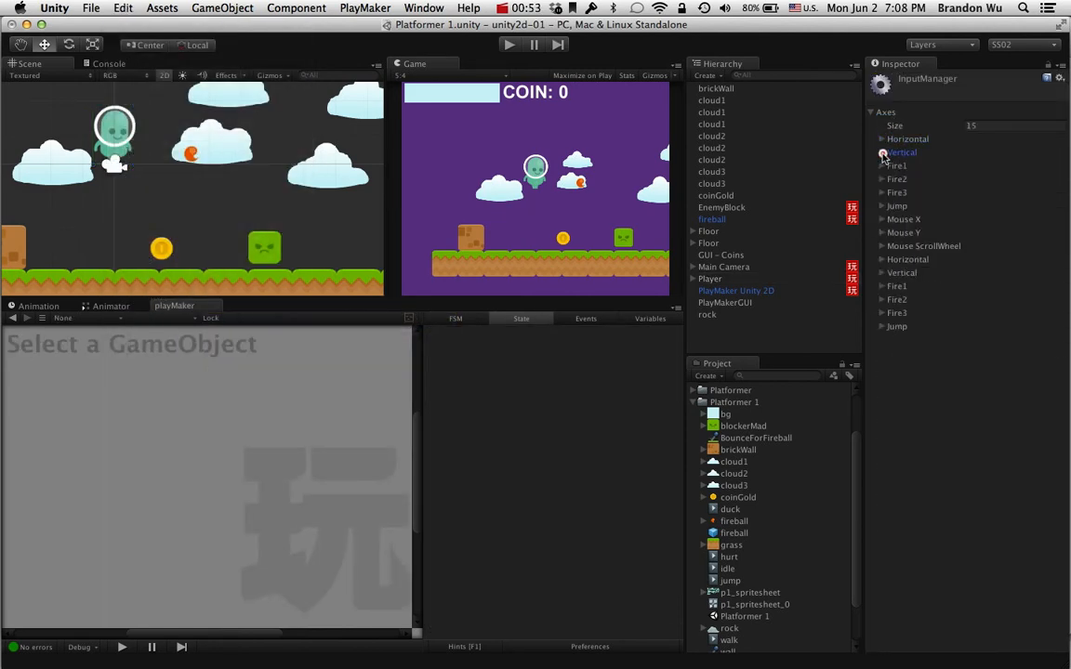
click(883, 165)
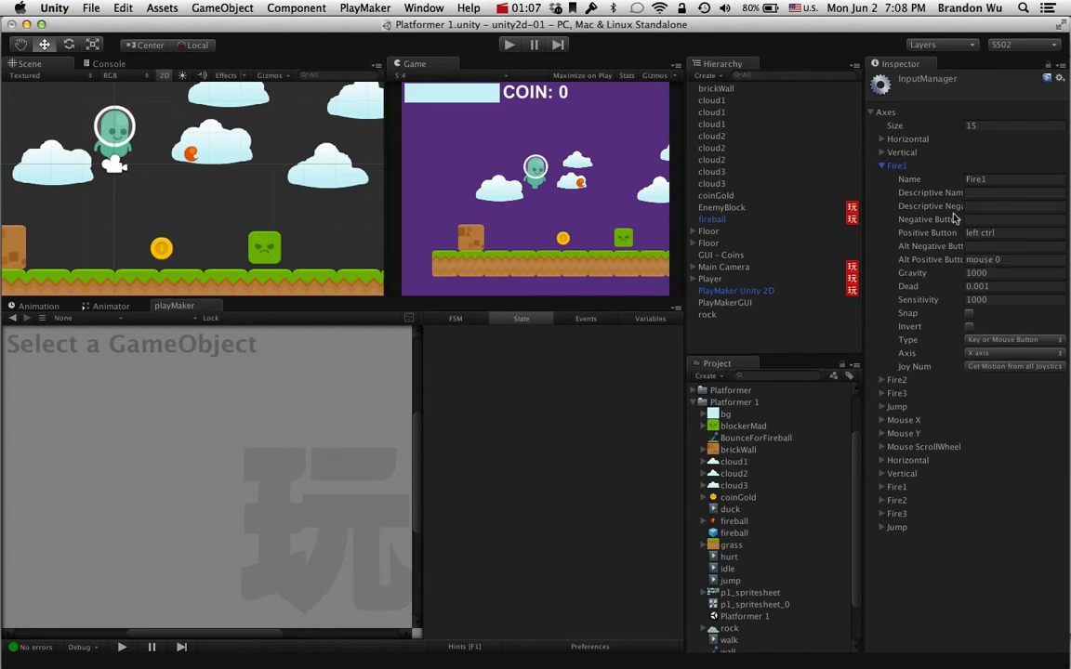
click(882, 166)
click(882, 167)
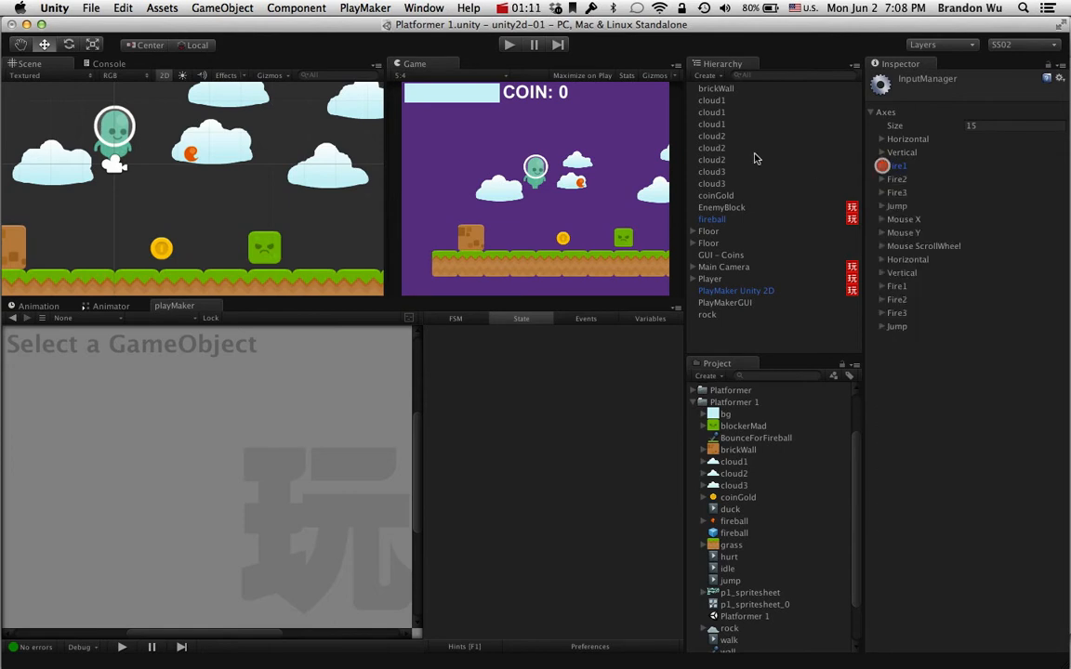
Return to the Player's Control state machine and add a new event named "shoot fireball"
click(115, 317)
click(158, 401)
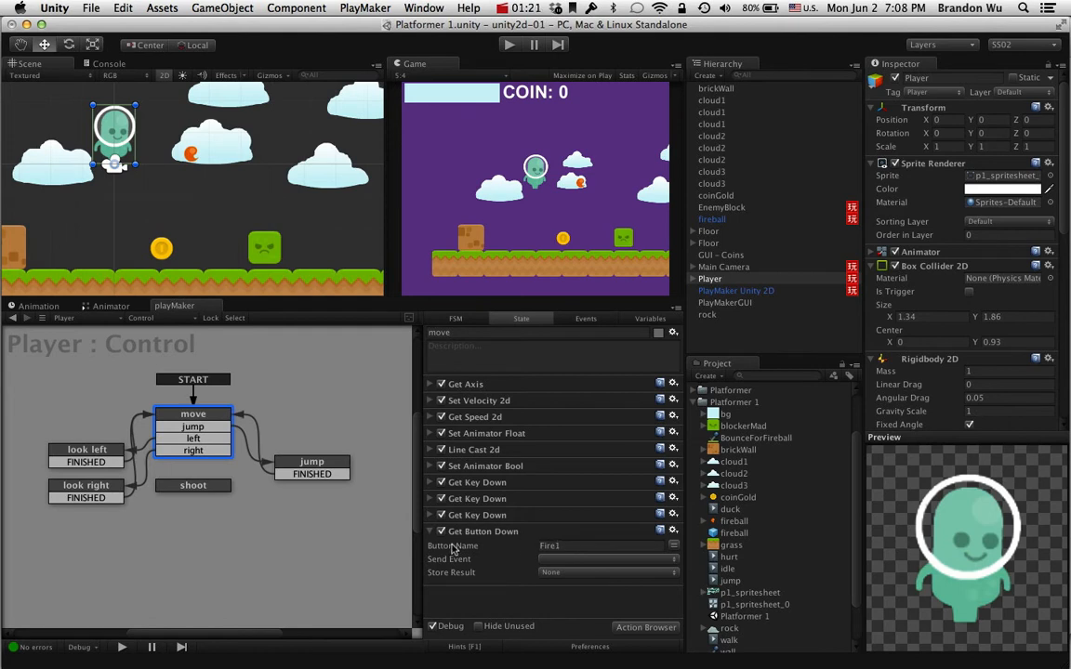
click(578, 320)
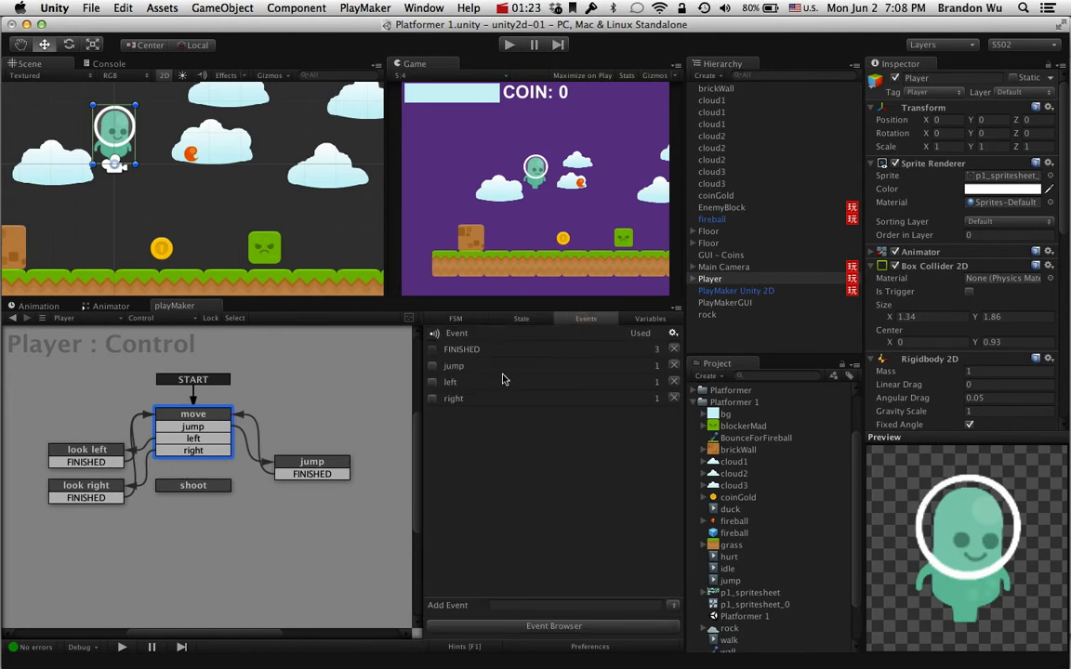
click(536, 605)
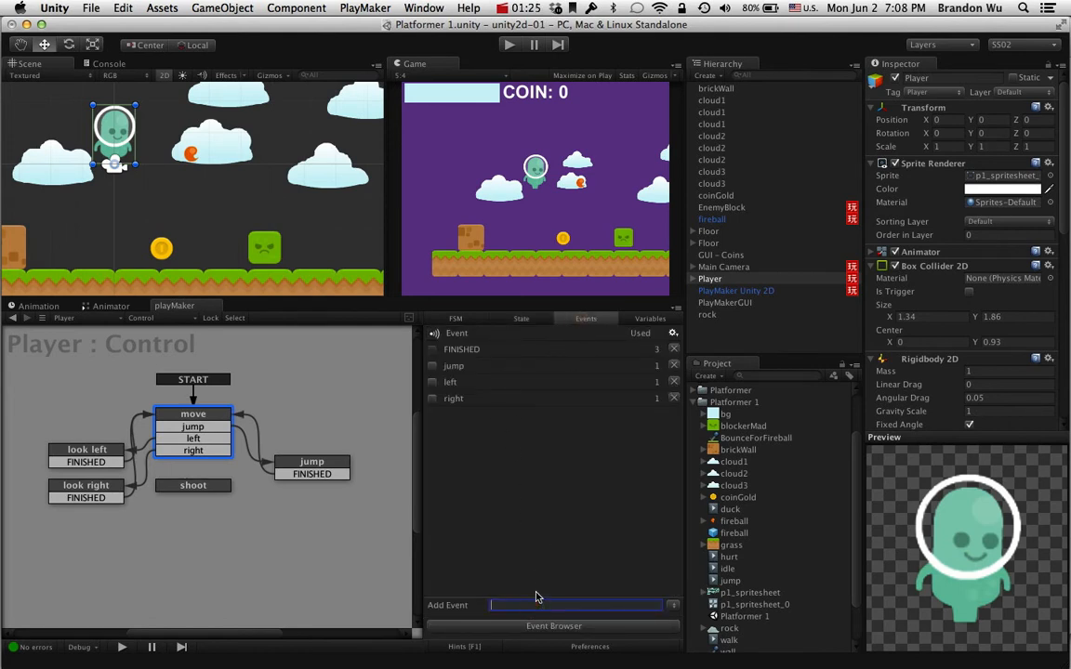
text(shoot fireba)
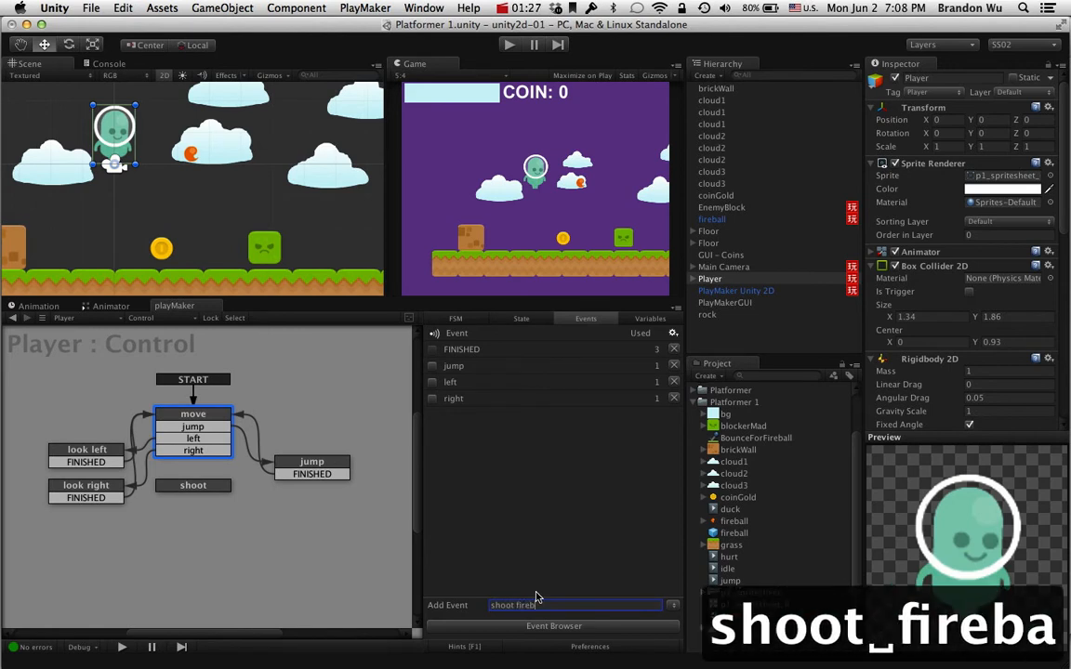
text(ll)
key(Return)
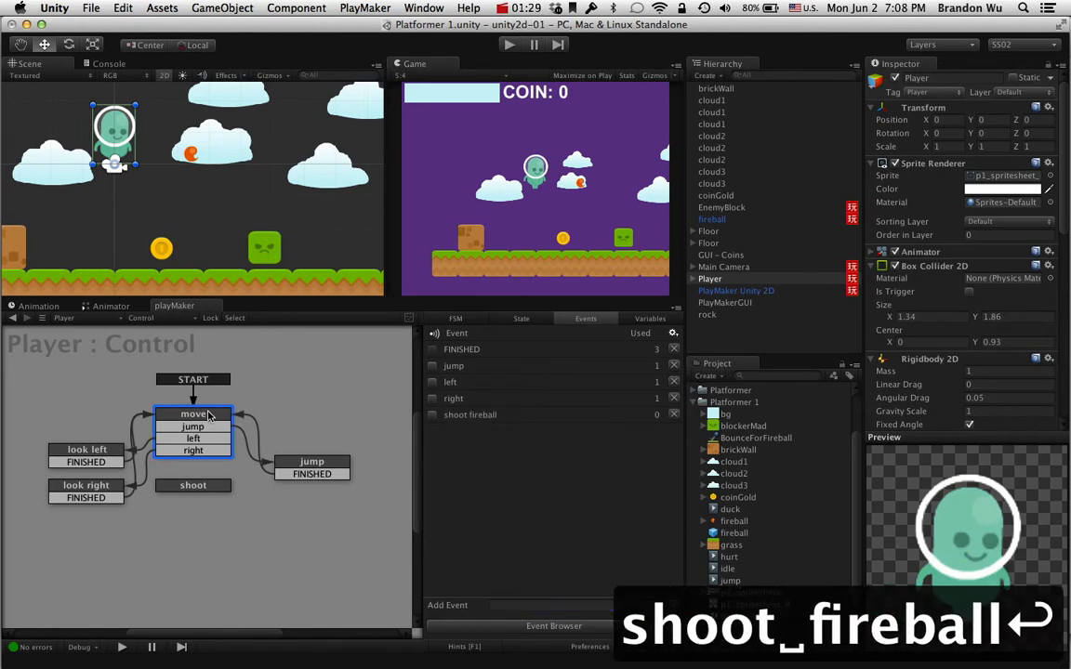
Add a shoot fireball transition to the move state and link it to the shoot state, placed slightly lower
right_click(208, 415)
mouse_move(242, 418)
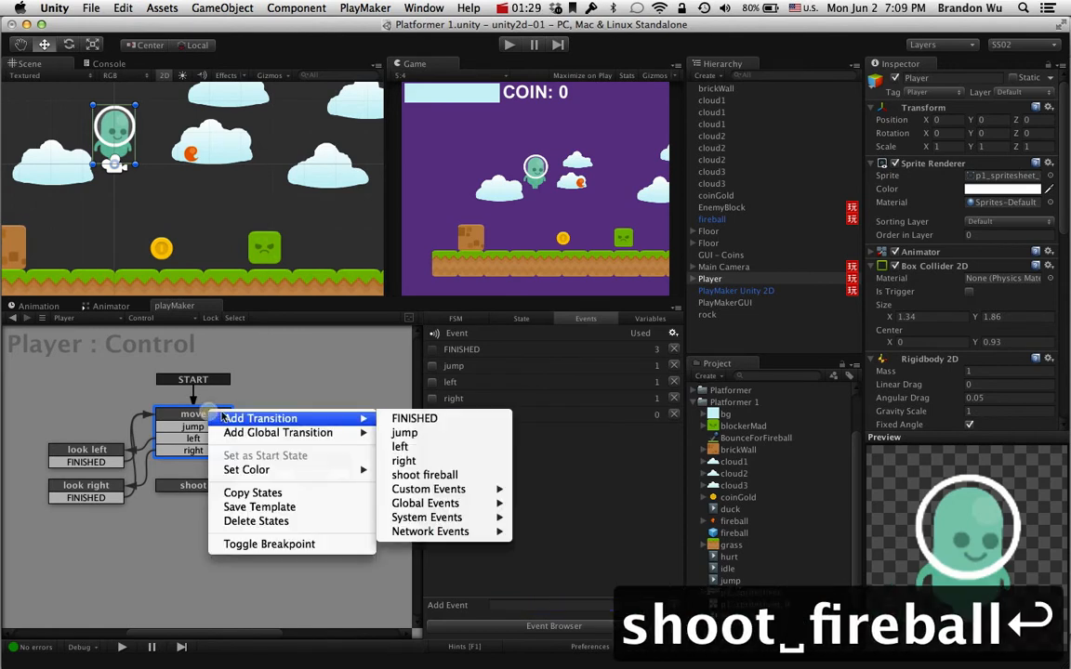
click(410, 475)
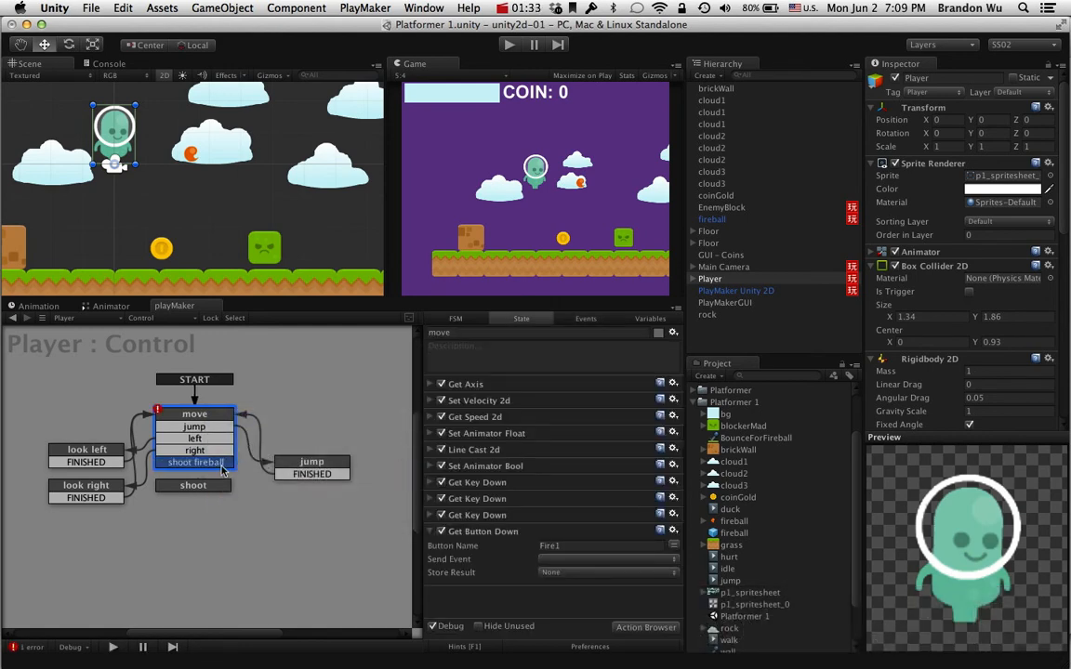
drag(224, 470, 215, 485)
drag(215, 486, 223, 517)
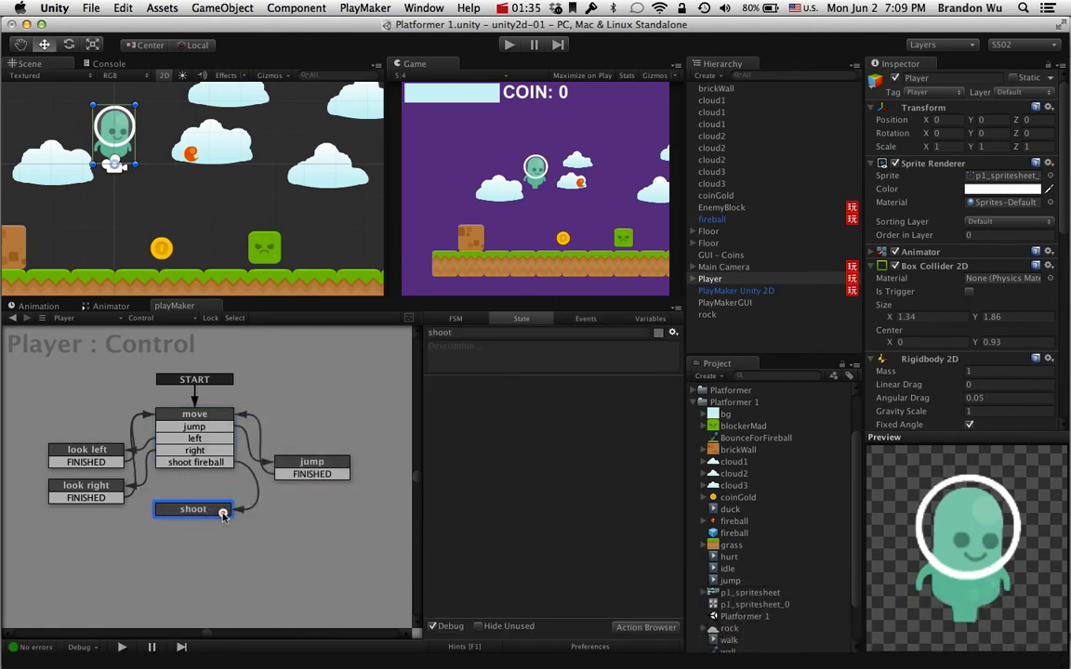
Set the move state's Get Button Down action to send the shoot fireball event
click(196, 415)
click(554, 559)
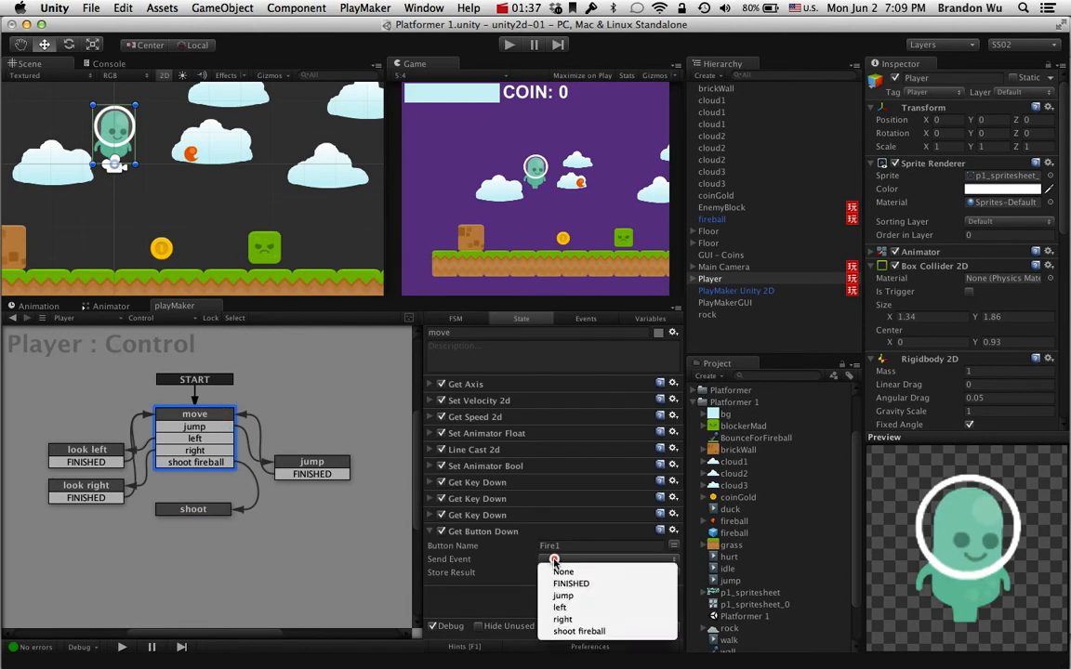
click(580, 631)
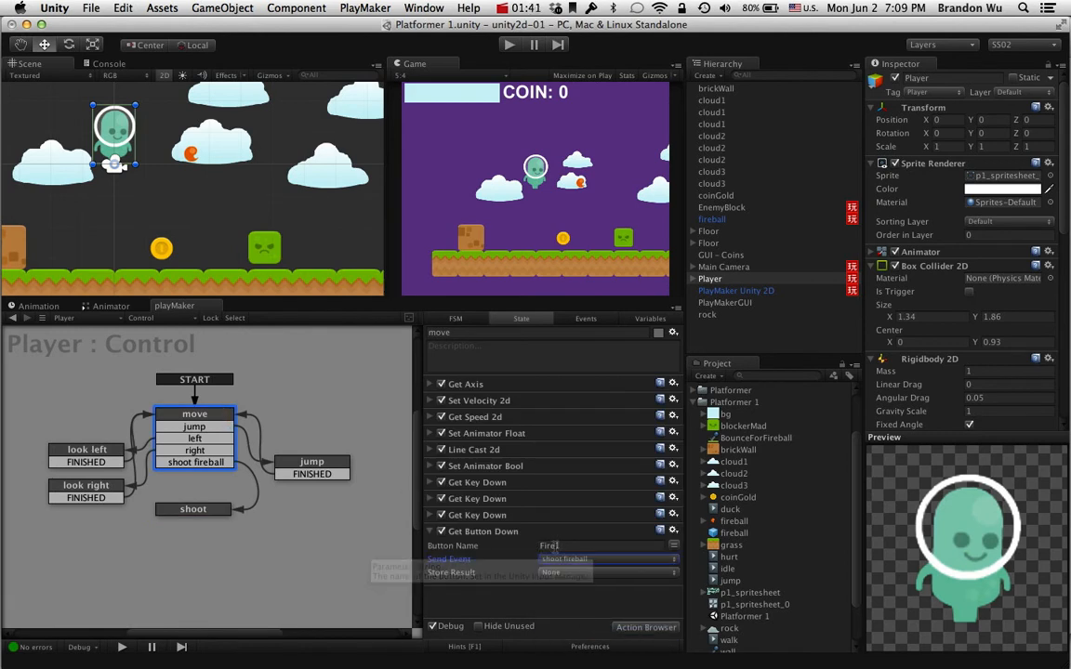
Add a Create Object action to the shoot state and assign the fireball prefab as its Game Object
drag(202, 519, 208, 499)
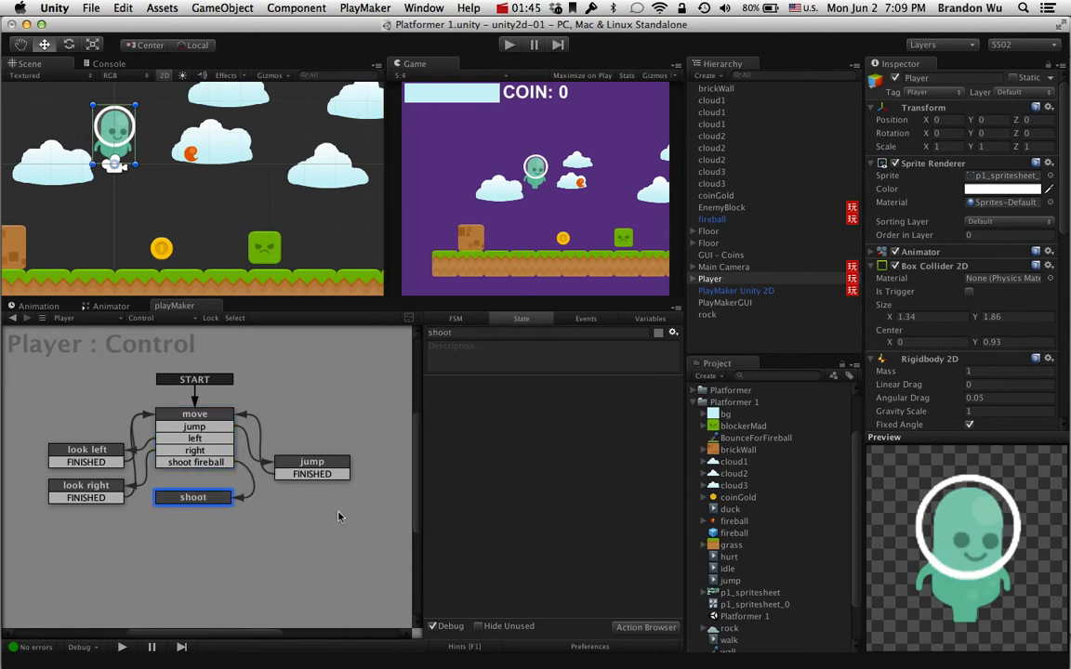
click(628, 627)
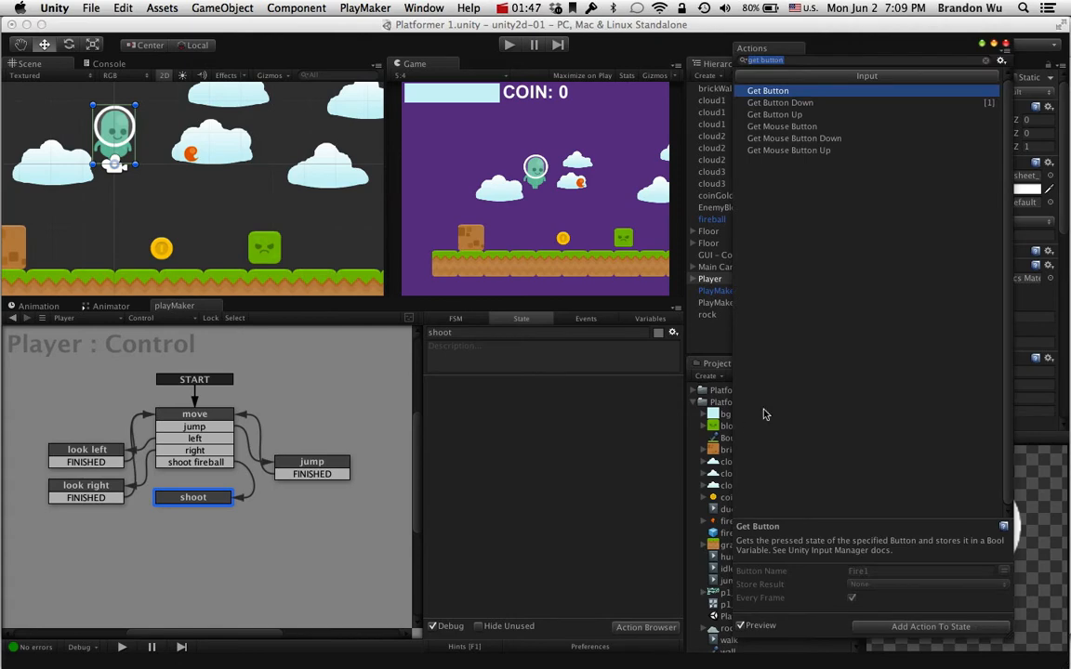
text(instan)
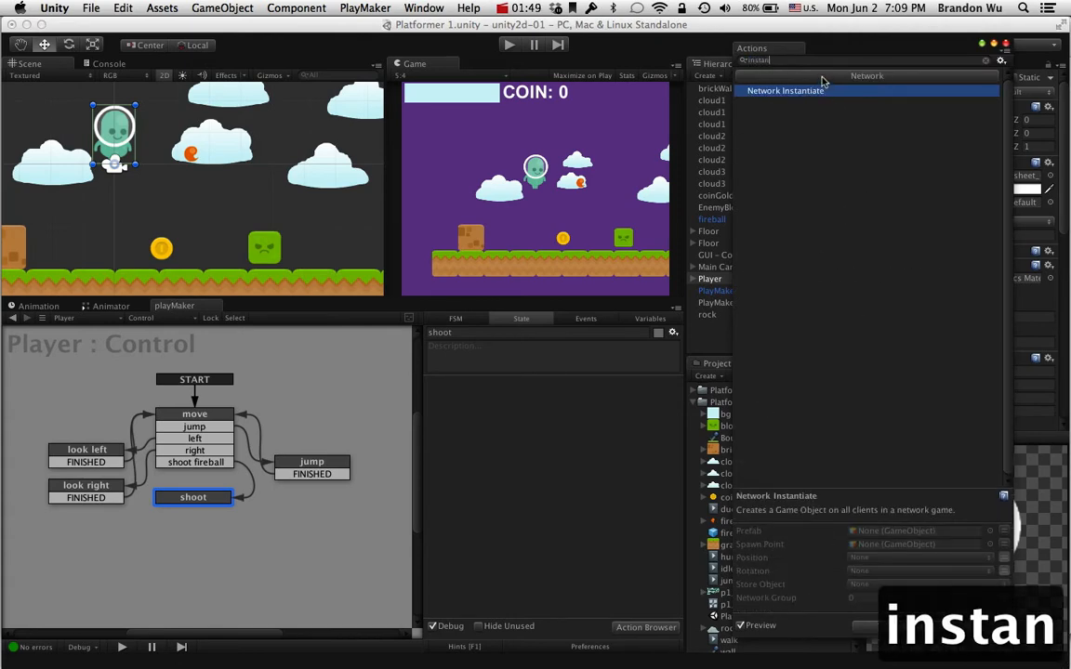
click(987, 60)
text(create)
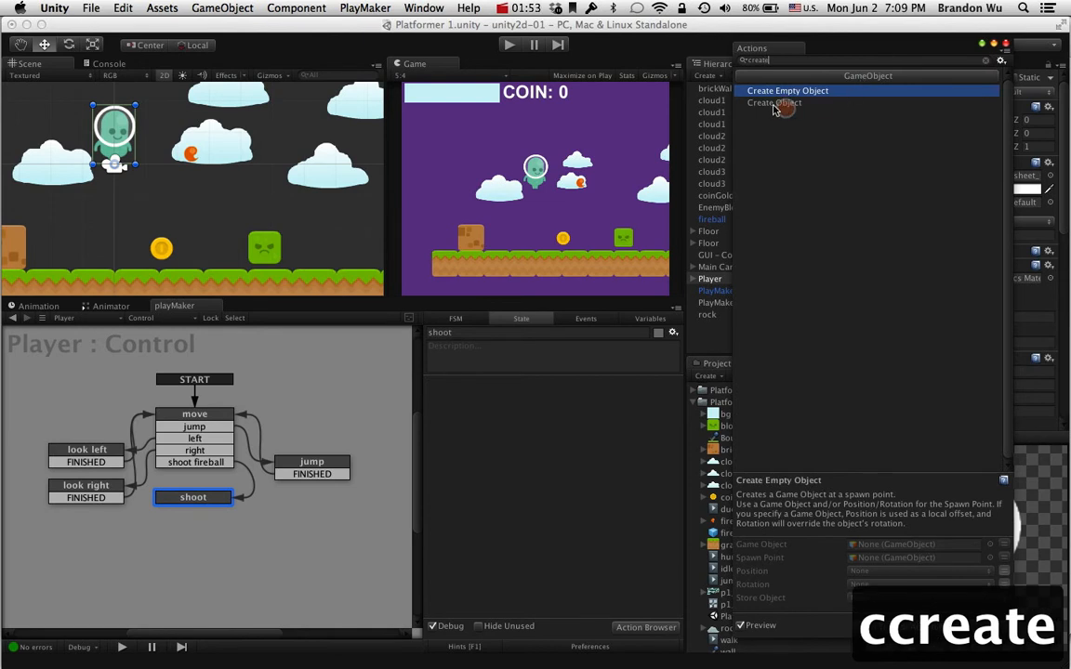
click(772, 103)
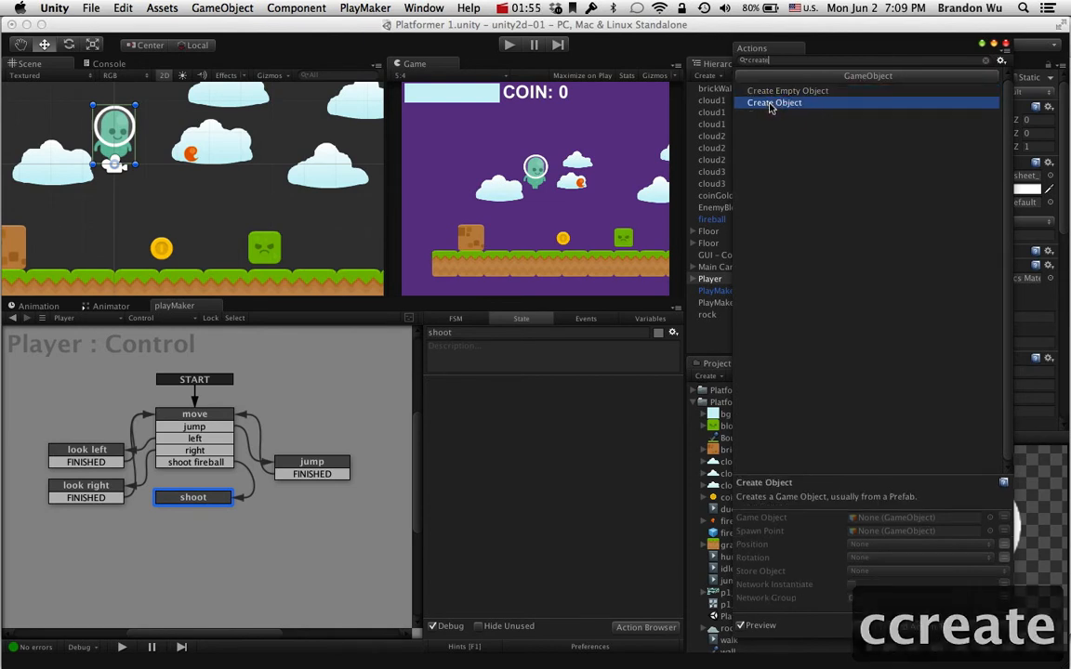
drag(770, 104, 537, 542)
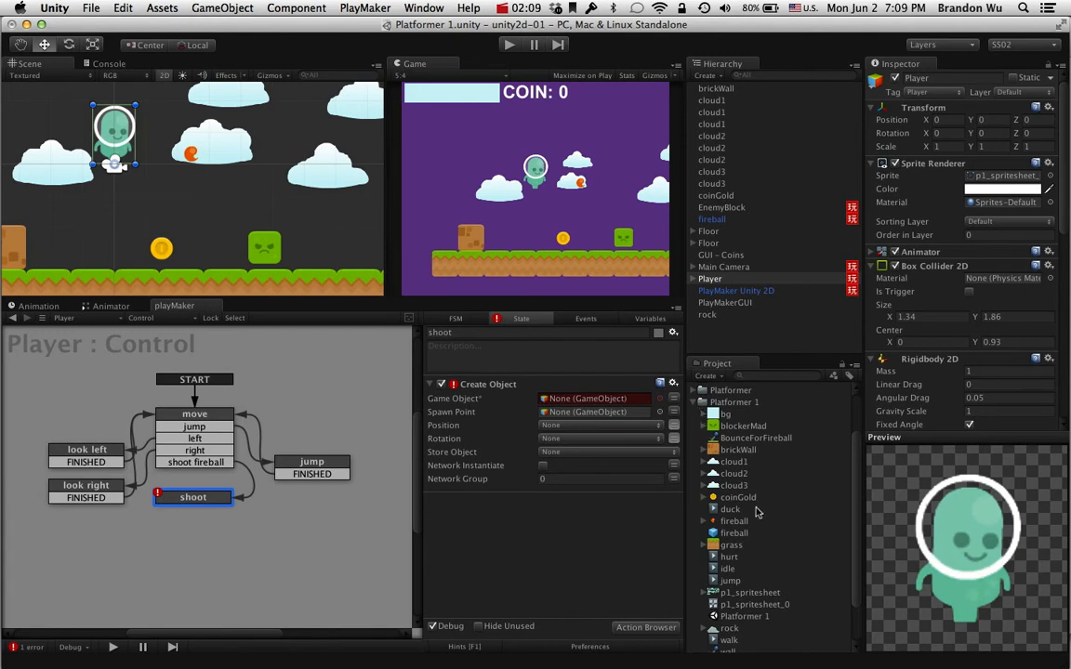
drag(736, 539, 606, 401)
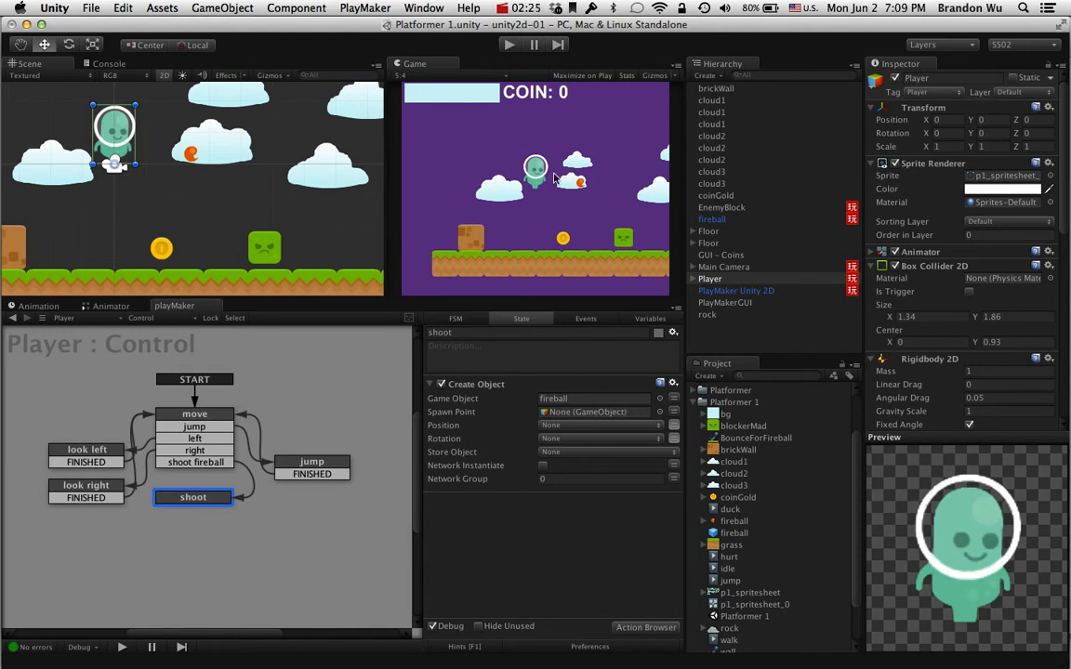
Add a FINISHED transition to the shoot state and link it back to the move state
right_click(221, 499)
mouse_move(279, 504)
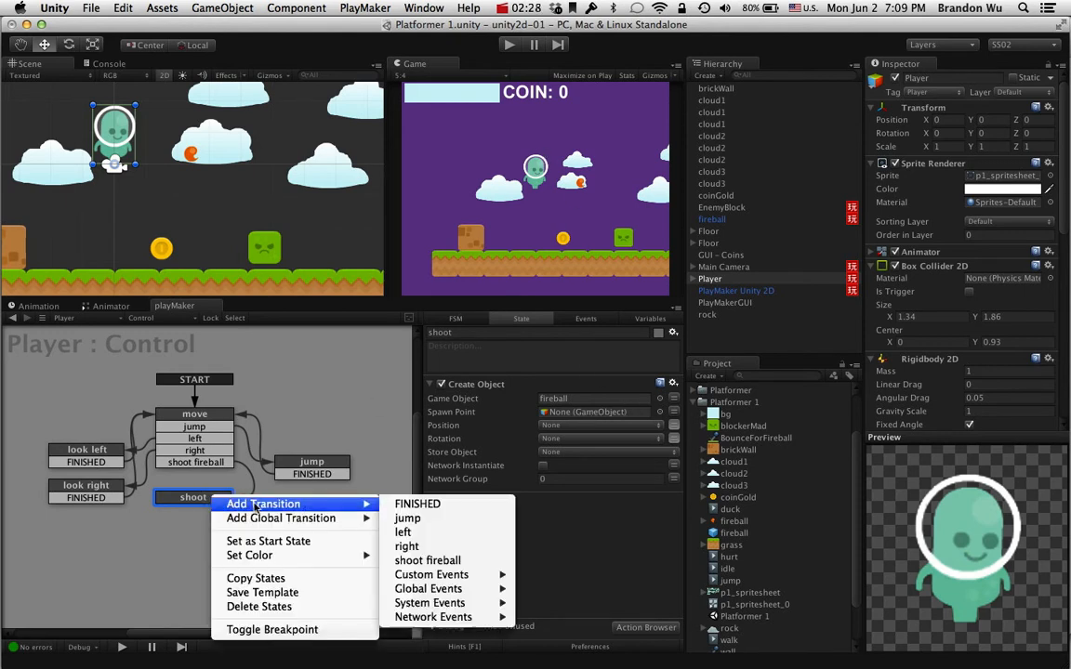
click(396, 504)
drag(212, 514, 169, 418)
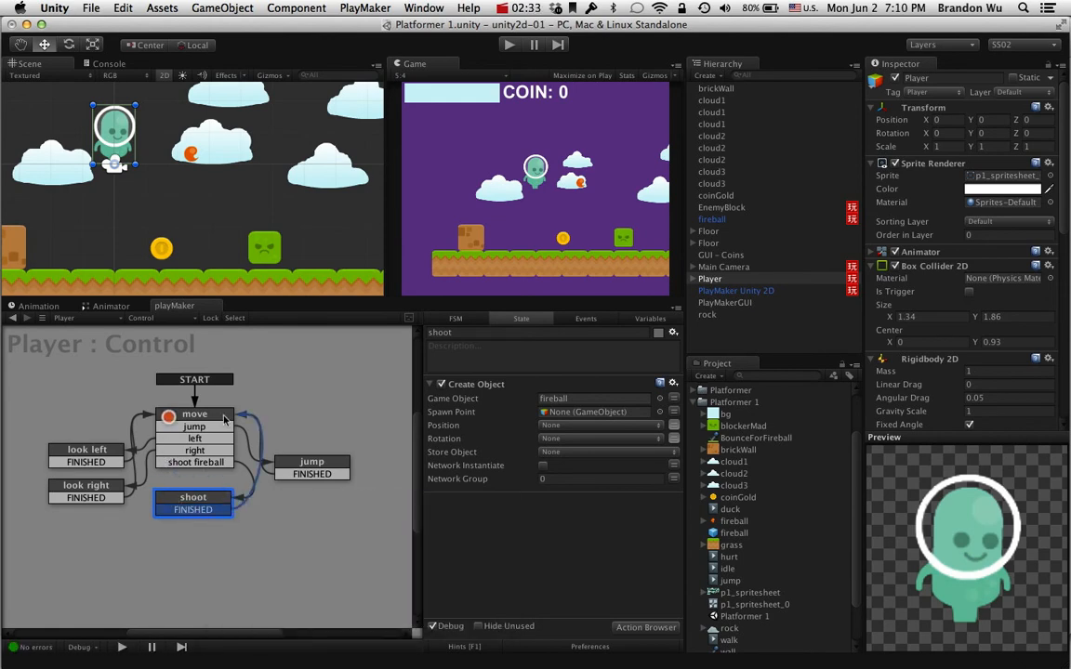
click(172, 416)
click(216, 497)
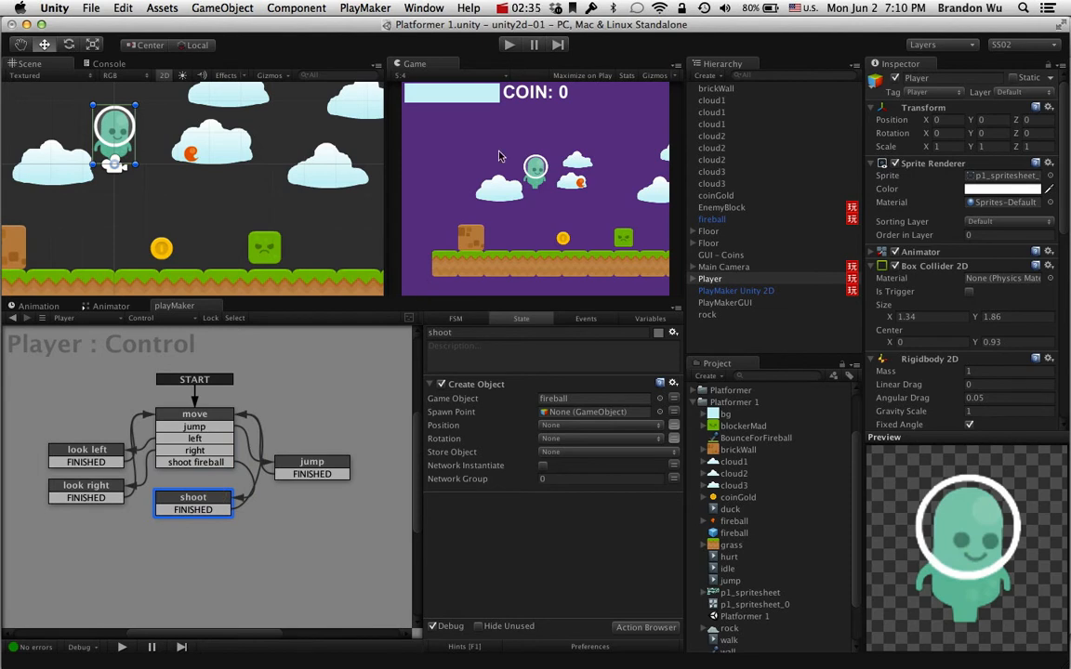
Delete the fireball instance from the scene, keeping the prefab in the project
click(718, 221)
key(super+BackSpace)
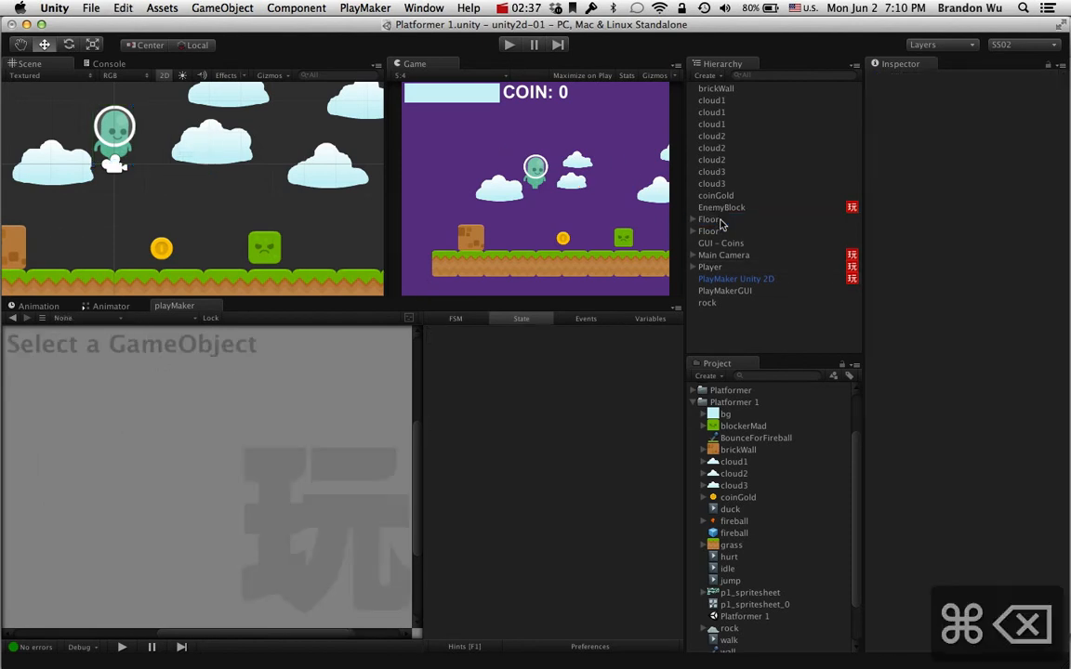
Play-test the scene by firing many fireballs in the game view, select a fireball clone, and stop playing
click(510, 45)
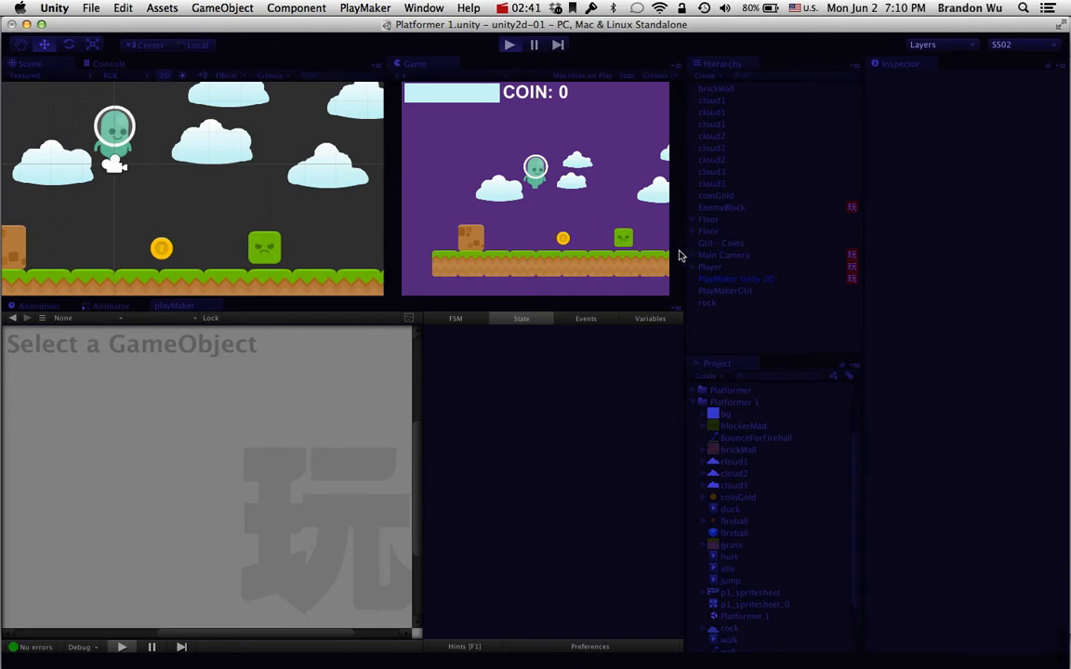
click(572, 210)
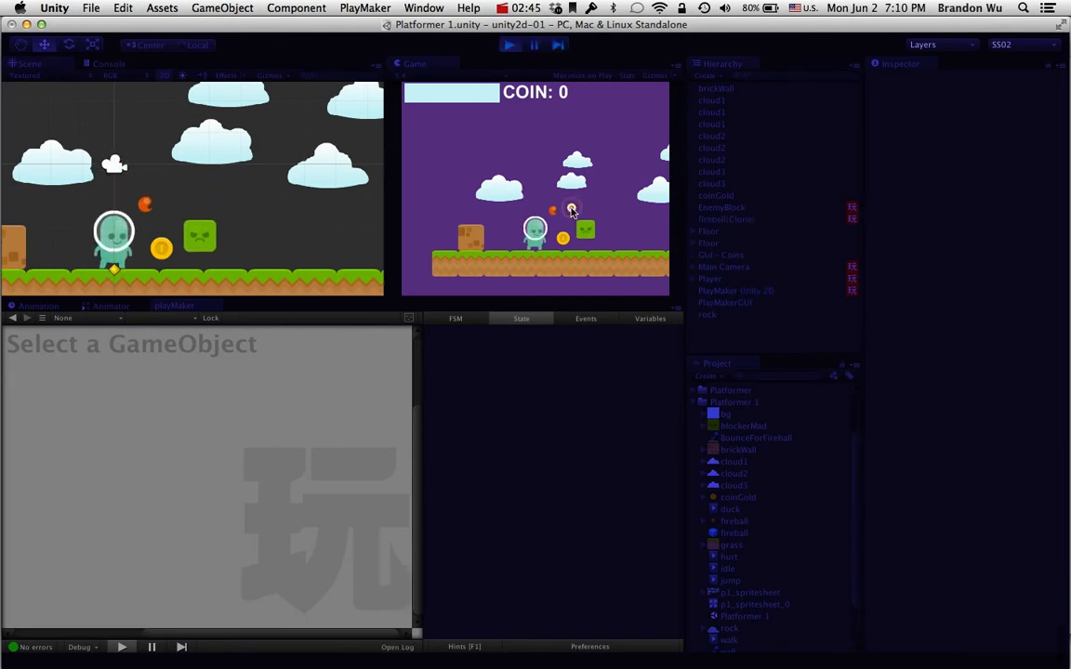
click(571, 210)
click(571, 211)
click(572, 210)
click(572, 210)
click(572, 211)
click(571, 210)
click(572, 210)
click(572, 210)
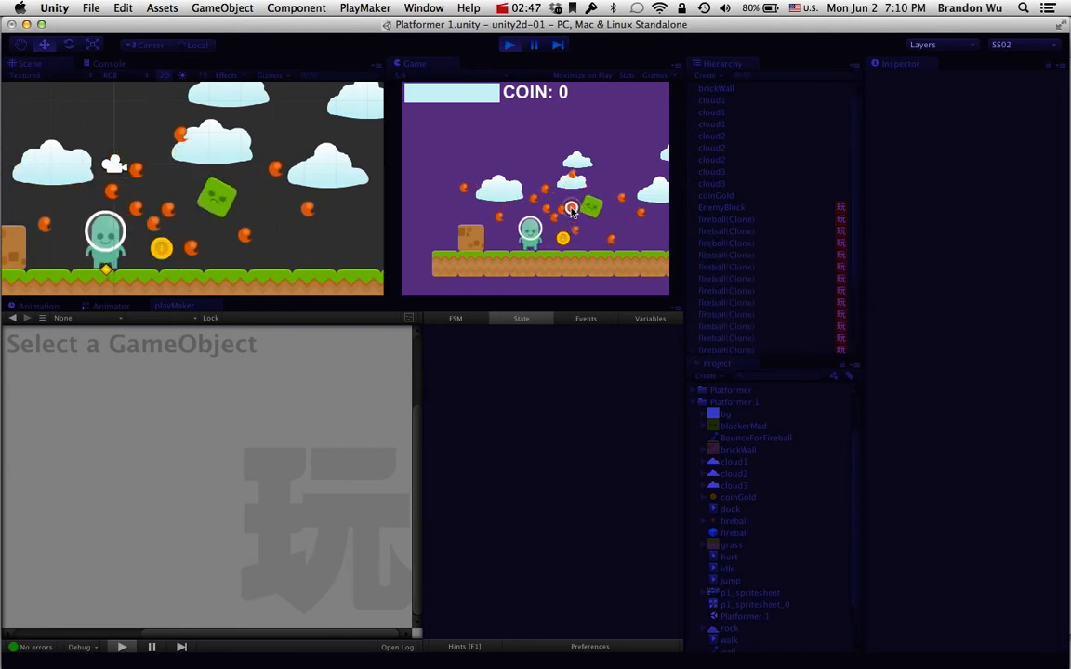
click(572, 210)
click(572, 210)
click(571, 210)
click(572, 210)
click(572, 210)
click(567, 209)
click(595, 209)
click(621, 209)
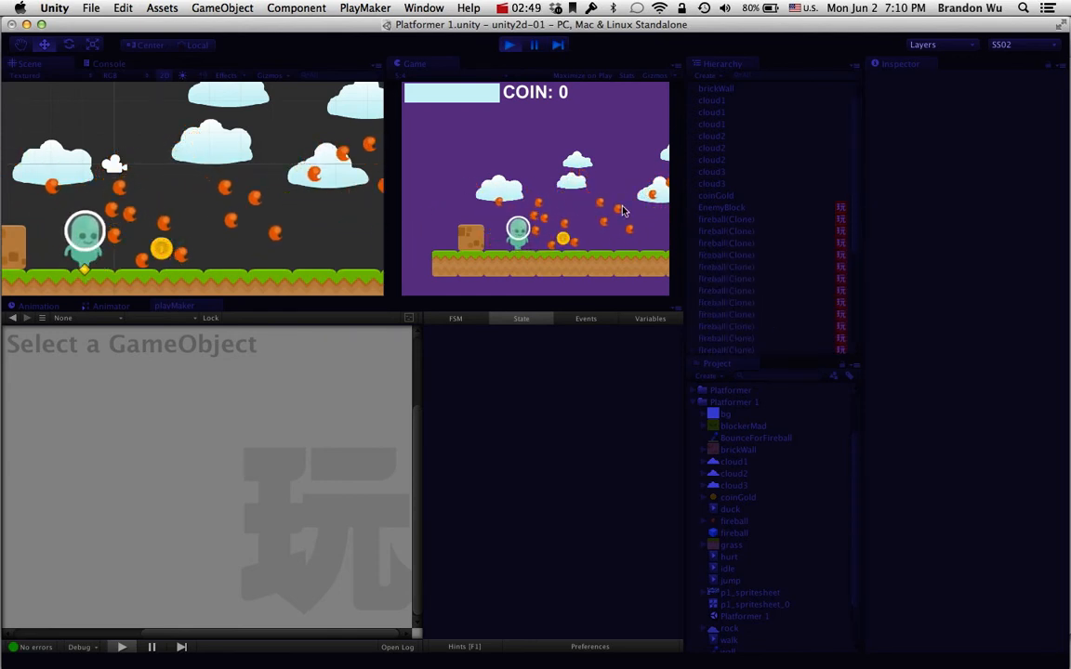
click(623, 208)
click(623, 208)
click(613, 207)
click(583, 203)
click(563, 203)
click(543, 203)
click(549, 207)
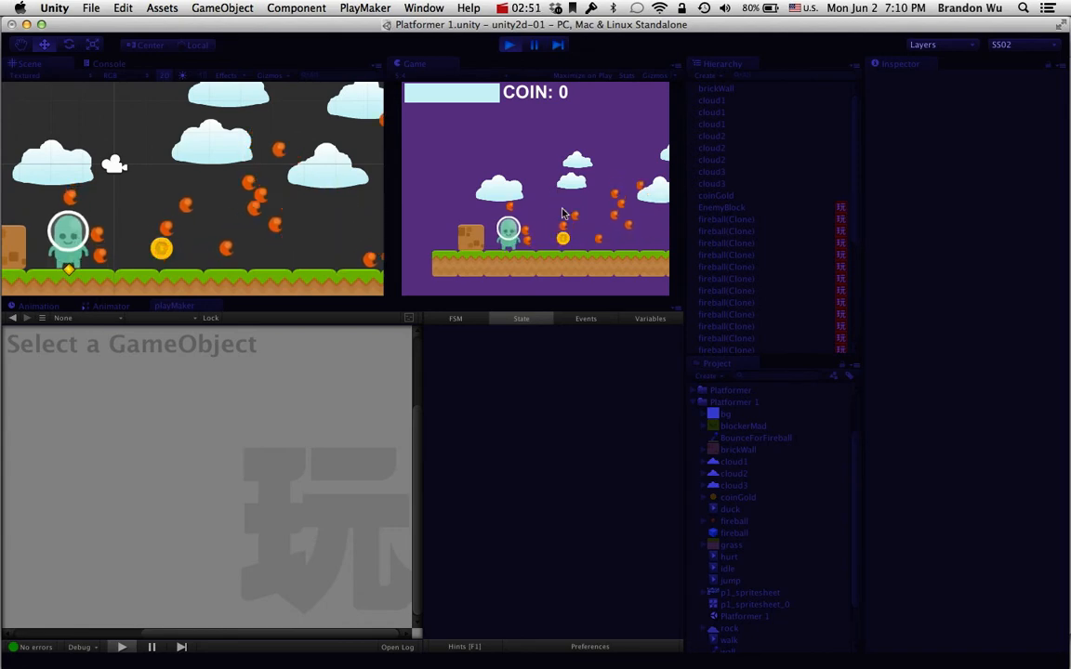
click(550, 198)
click(711, 219)
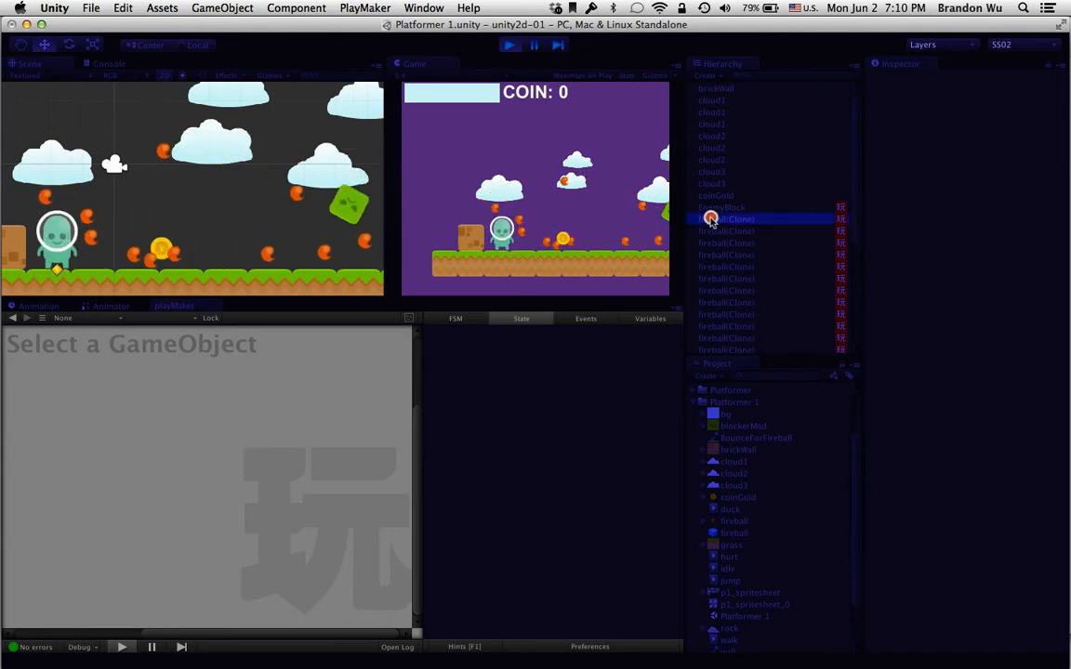
key(super+p)
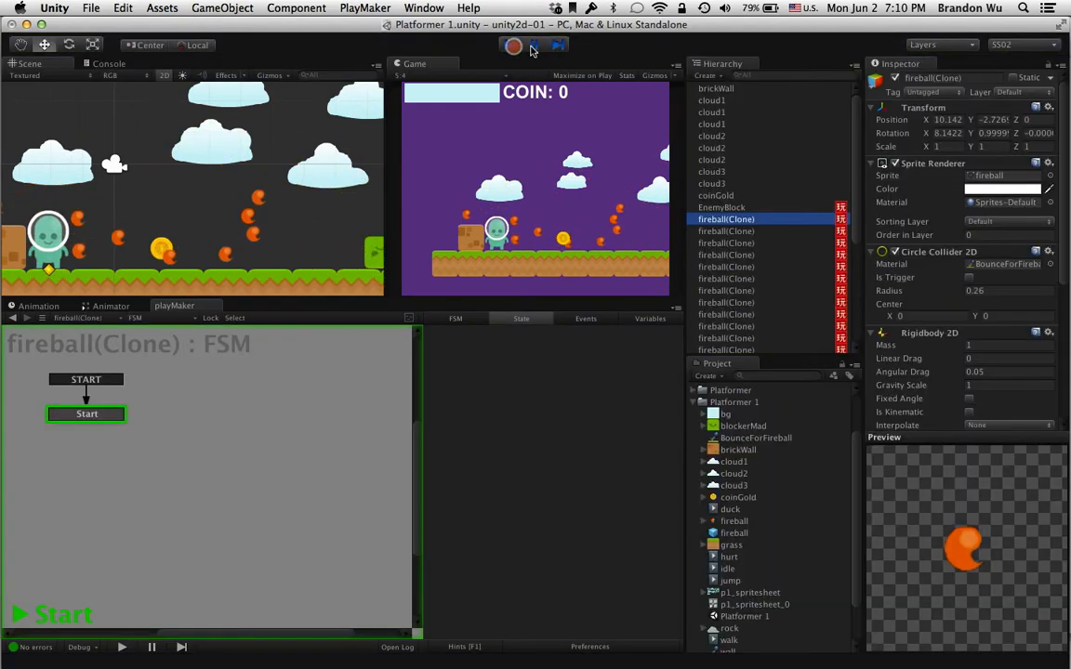
Assign Player as the Spawn Point of the Create Object action in the shoot state
click(749, 267)
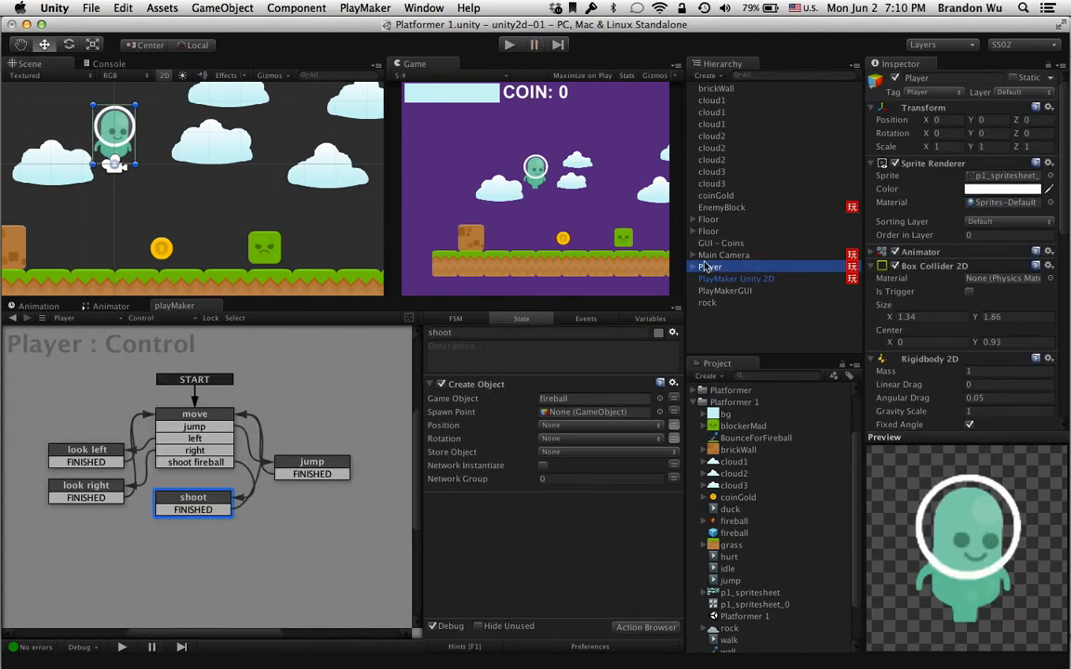
drag(711, 268, 560, 414)
Play-test where fireballs spawn by shooting repeatedly while standing and jumping, and stop playing
click(508, 44)
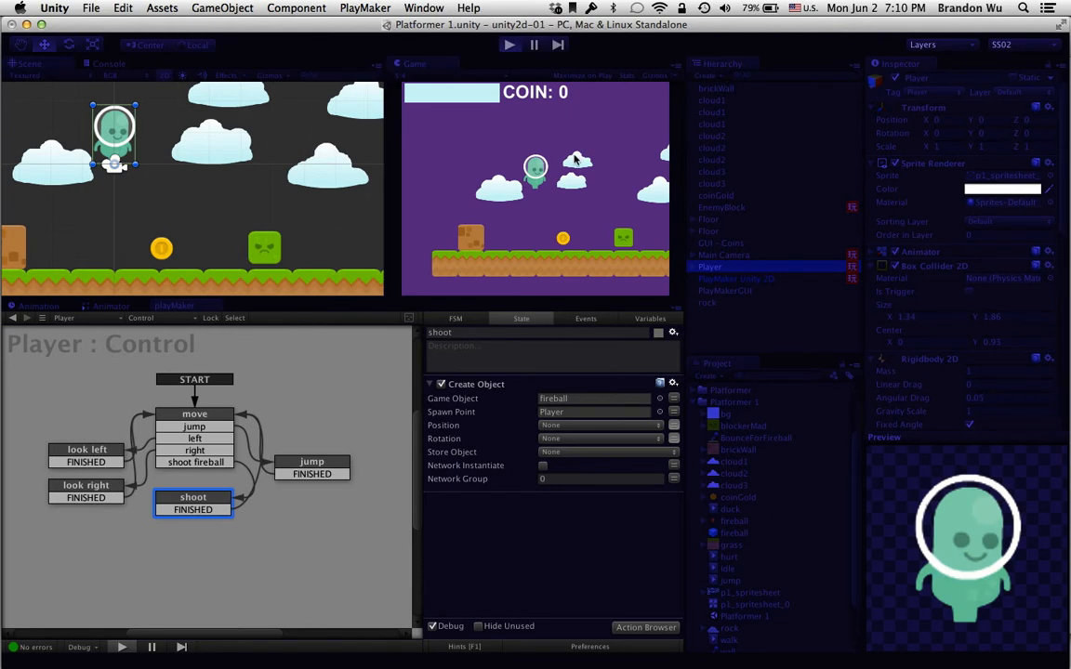
click(558, 208)
click(557, 208)
click(558, 207)
click(558, 207)
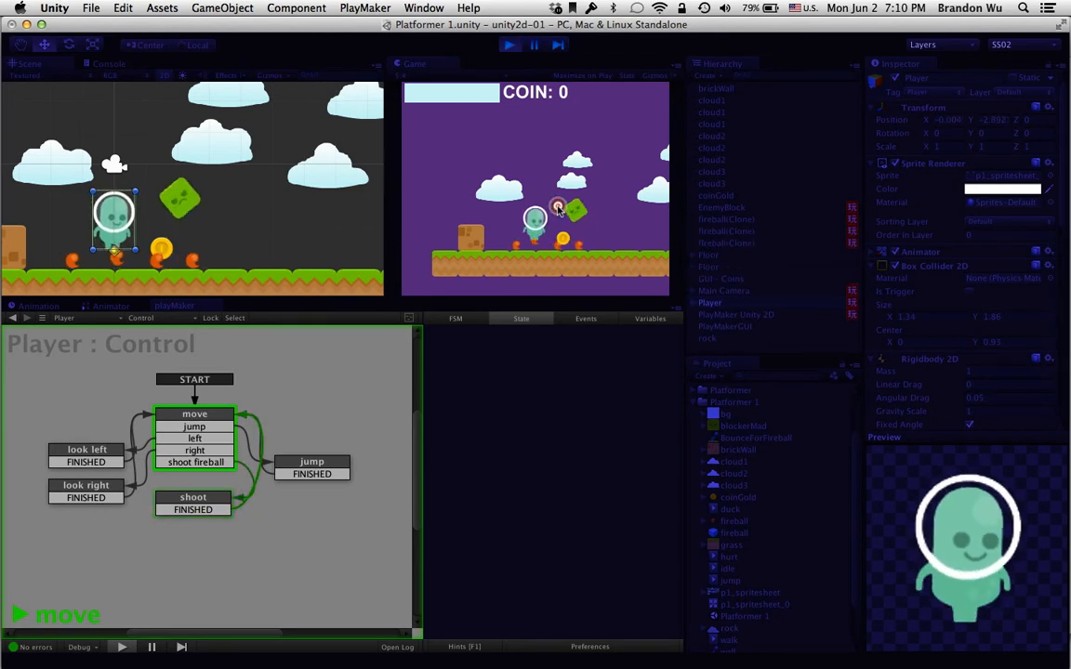
click(558, 207)
key(space)
click(558, 208)
click(557, 207)
click(558, 207)
click(558, 207)
key(space)
key(space)
key(space)
click(558, 208)
click(558, 208)
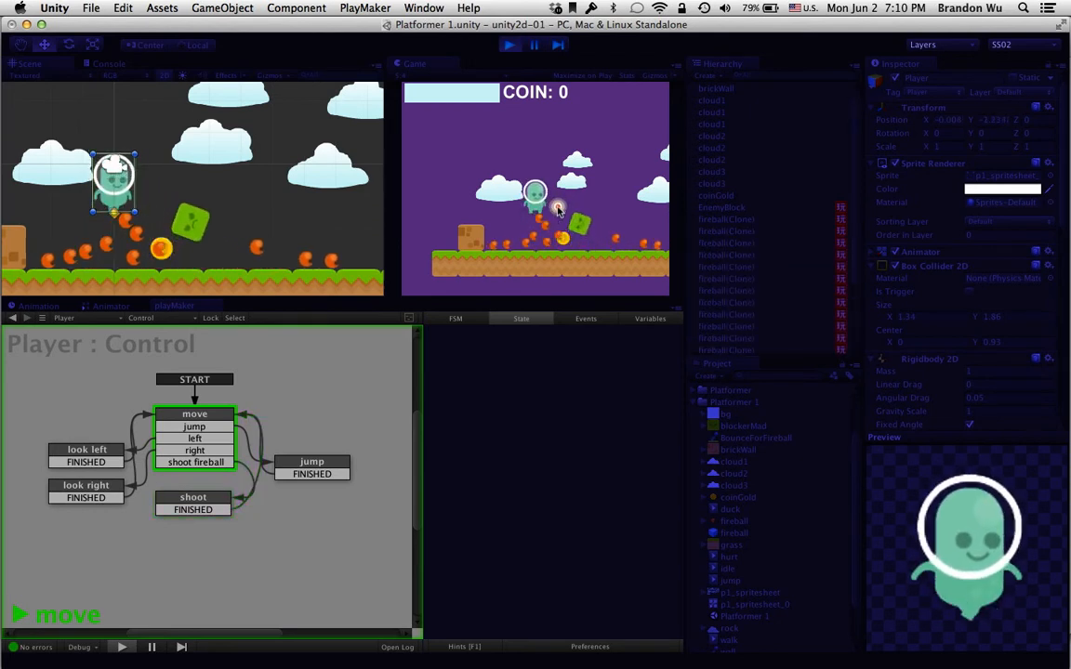
click(558, 208)
click(558, 208)
click(557, 209)
click(558, 208)
click(558, 209)
click(558, 209)
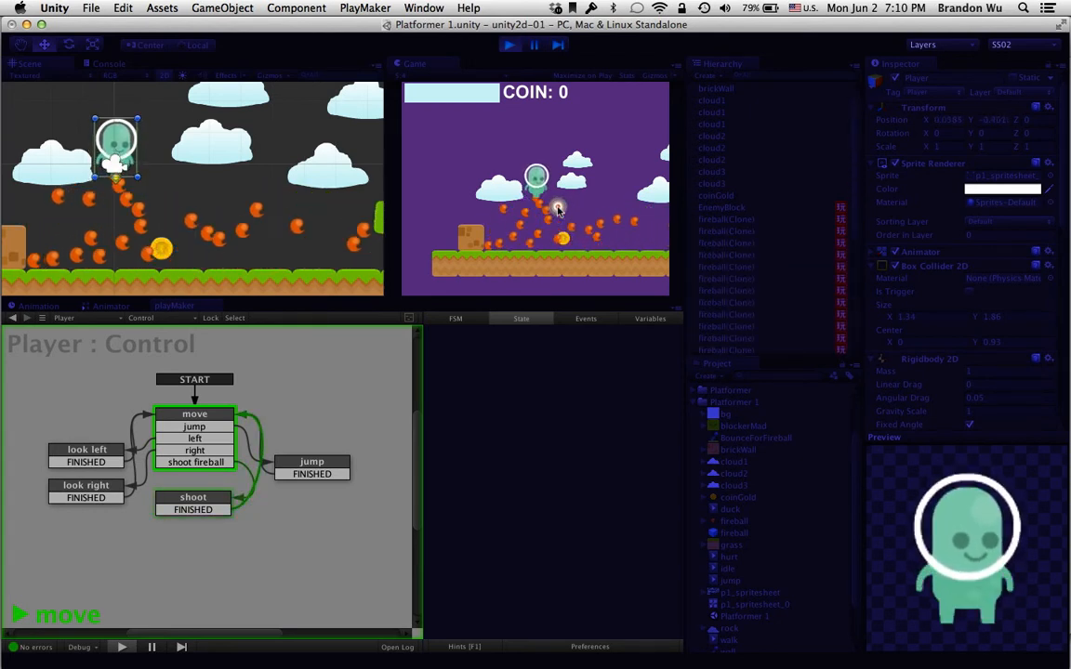
click(558, 208)
click(558, 208)
click(558, 208)
key(space)
key(space)
key(space)
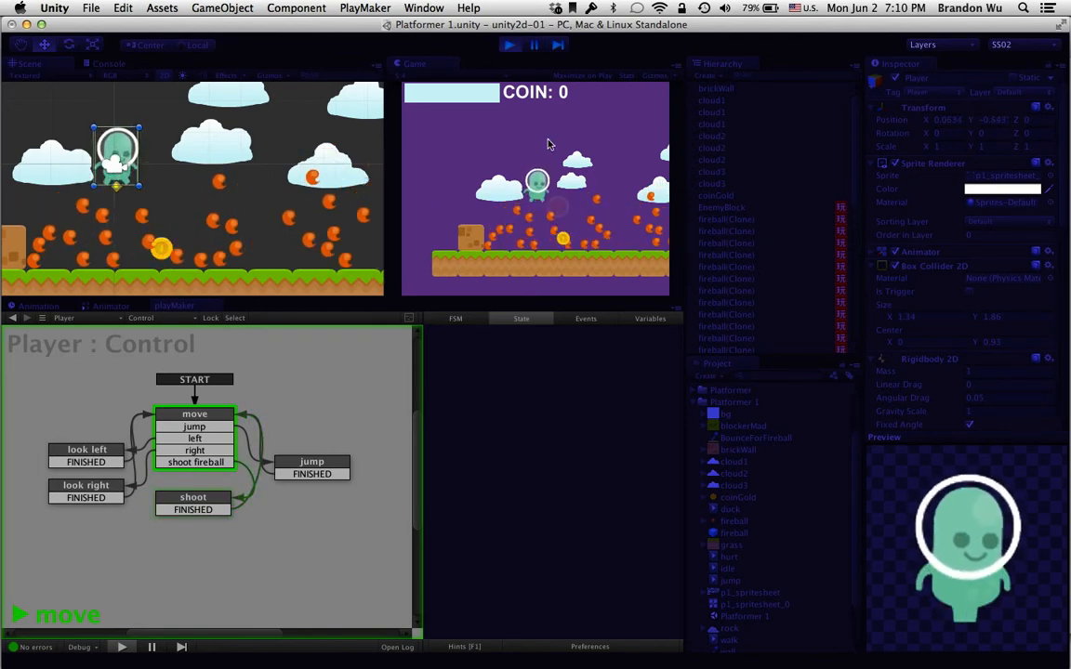
click(548, 144)
click(548, 141)
click(524, 93)
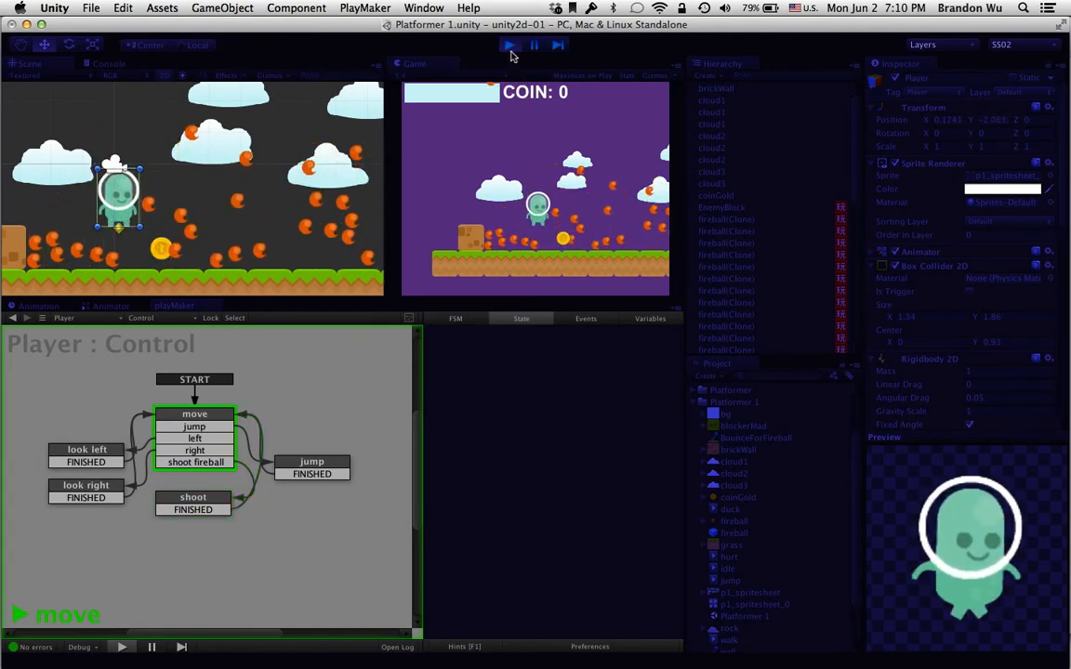
click(509, 45)
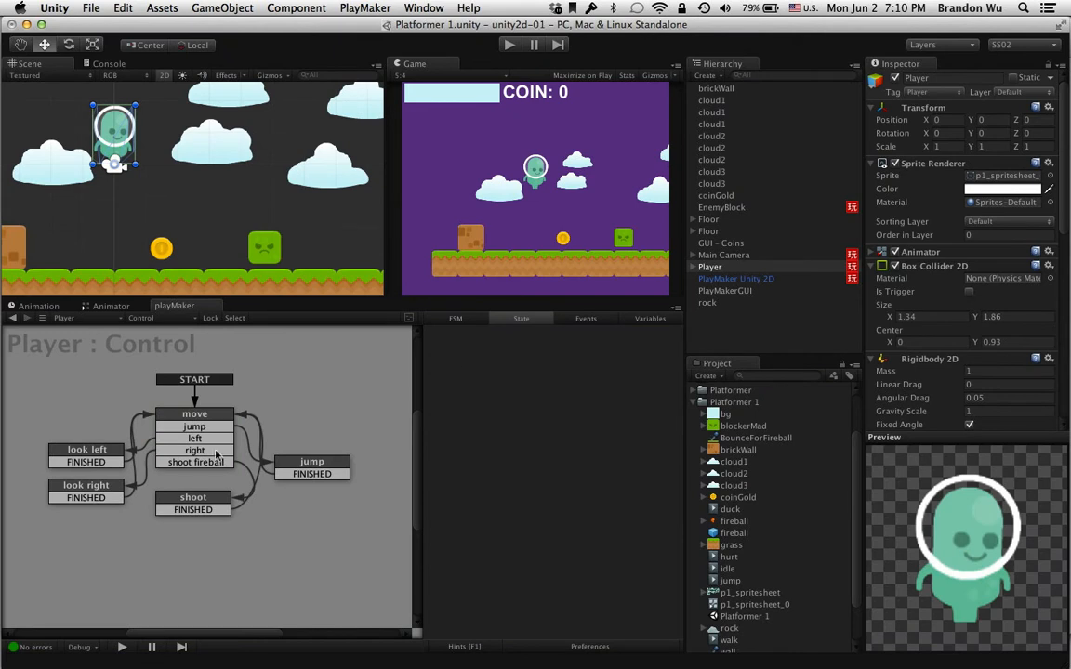
Examine the Player's Ground Check child object, its marker in the scene and its Transform
click(694, 268)
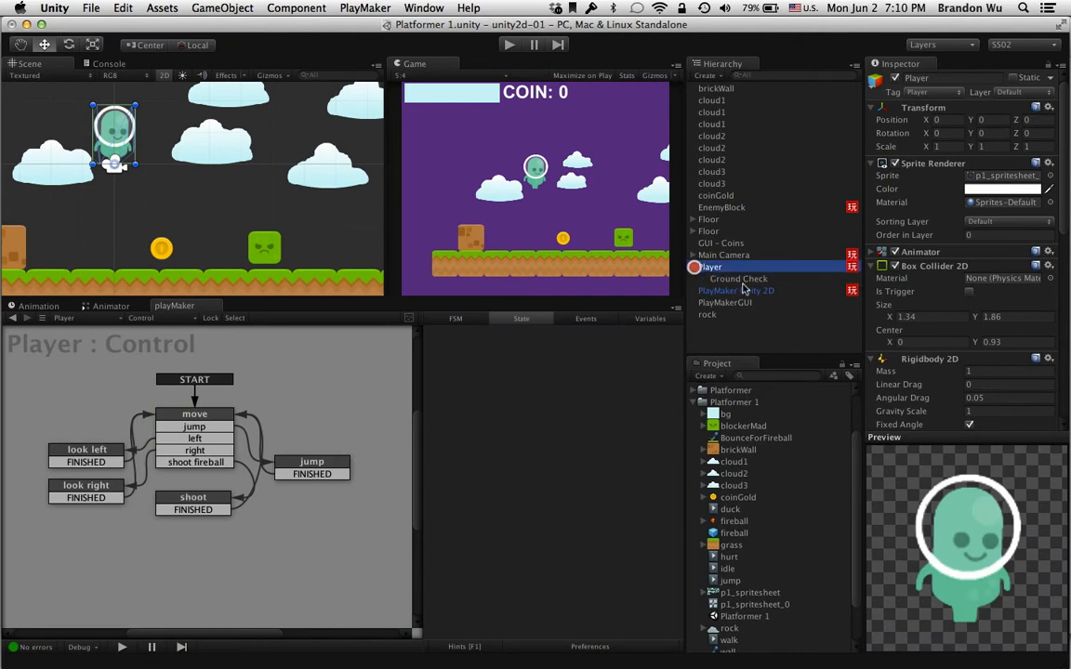
click(738, 279)
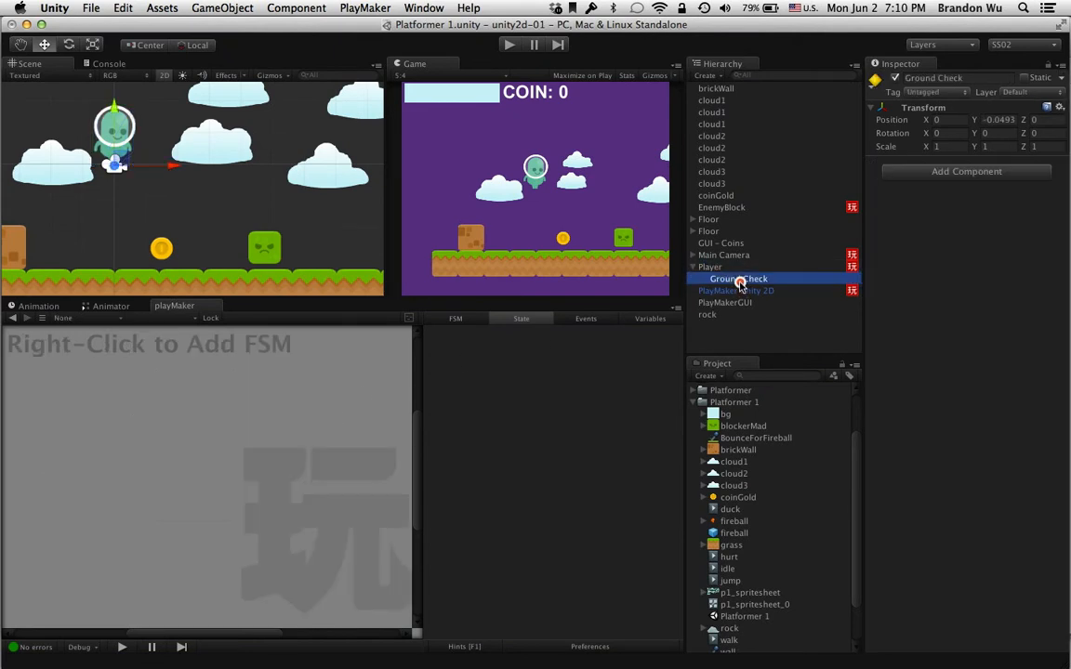
scroll(130, 167, up, 3)
key(q)
middle_drag(127, 174, 219, 238)
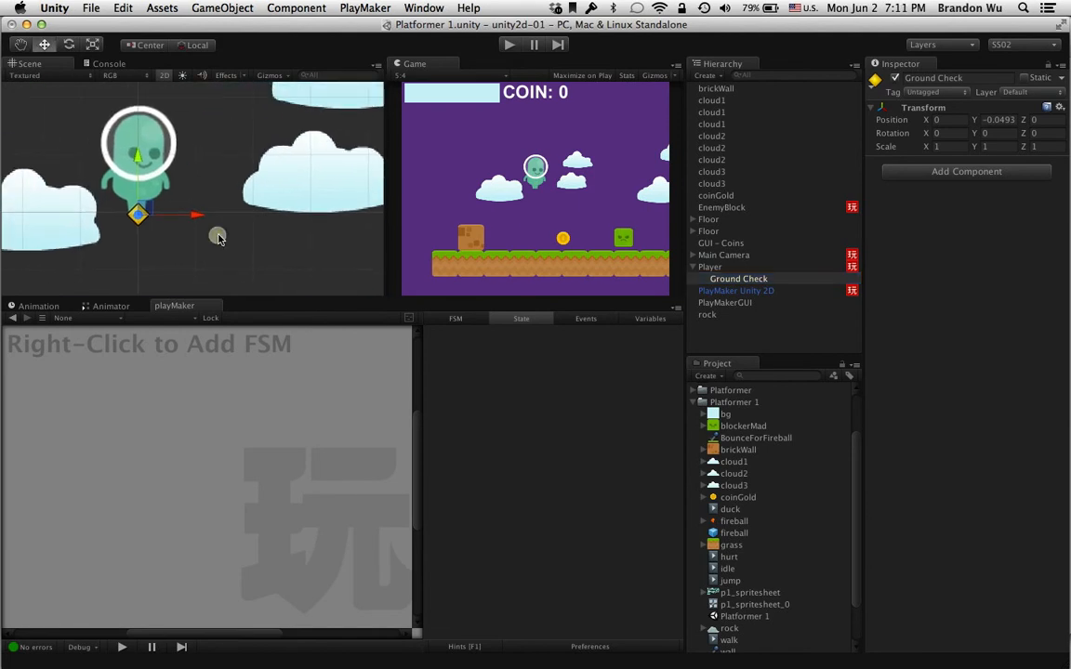
click(759, 270)
click(760, 279)
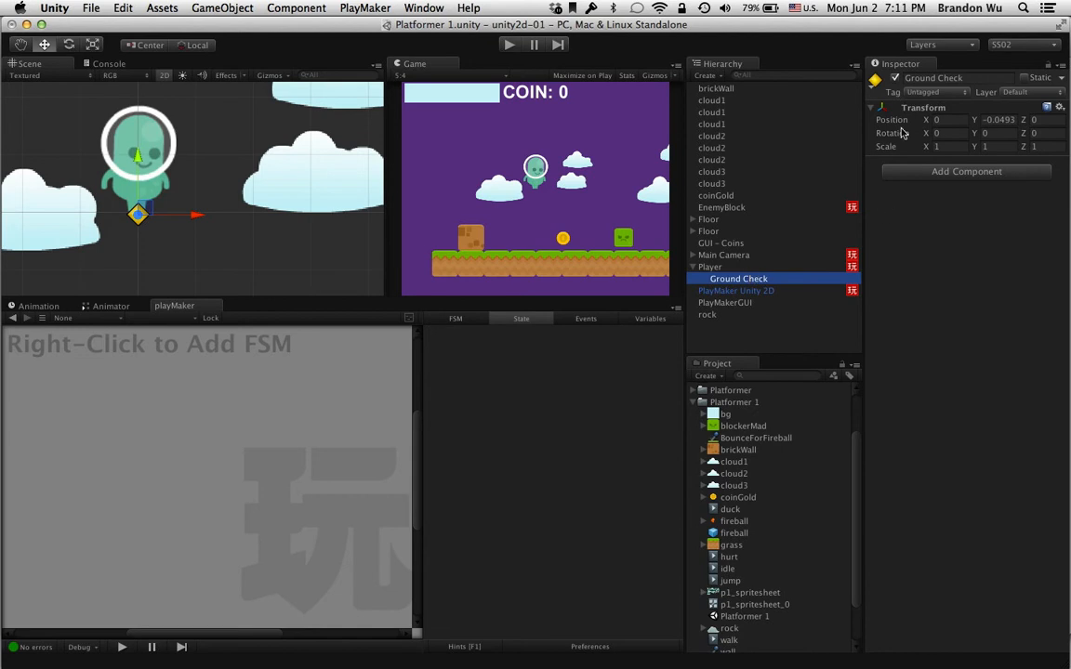
click(744, 267)
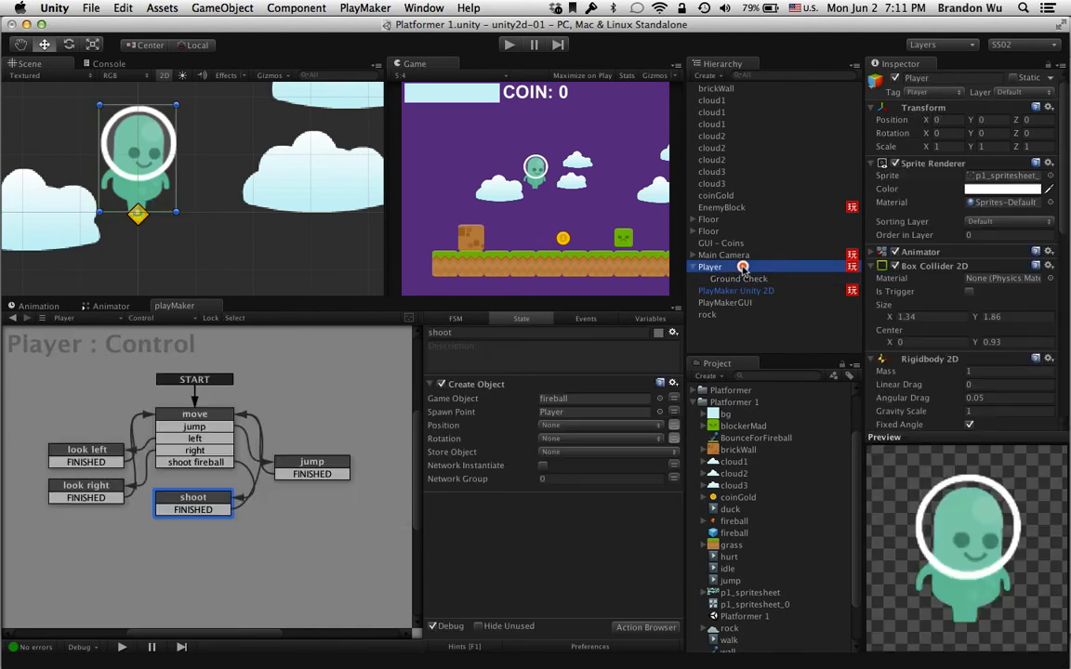
click(741, 279)
Create an empty game object named "Fireball Spawn Point" and make it a child of Player
click(739, 333)
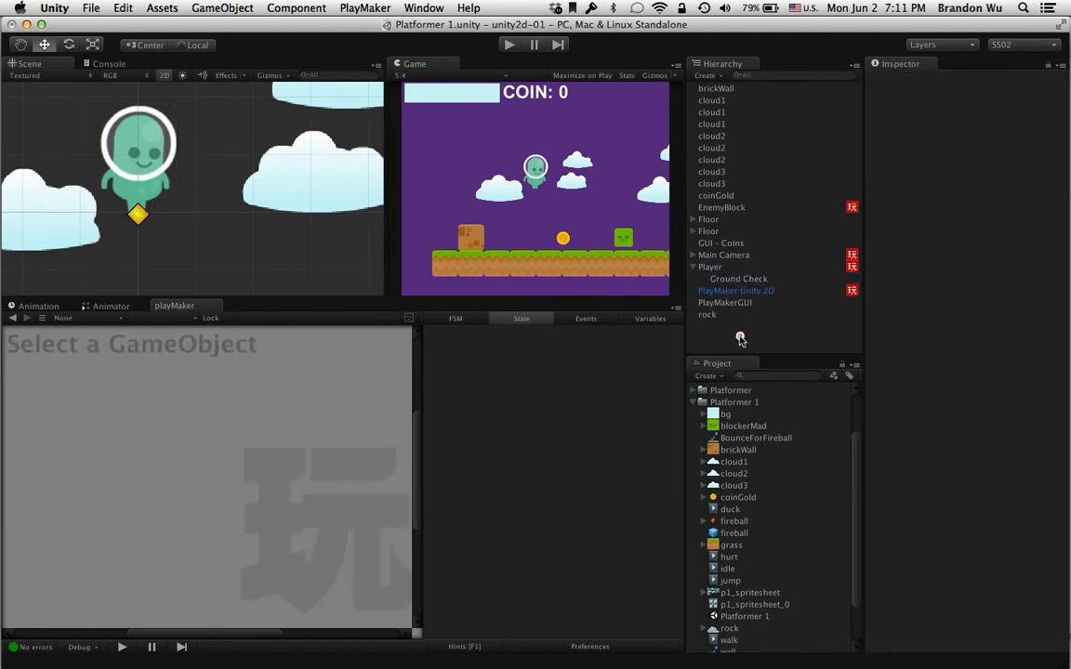
click(223, 8)
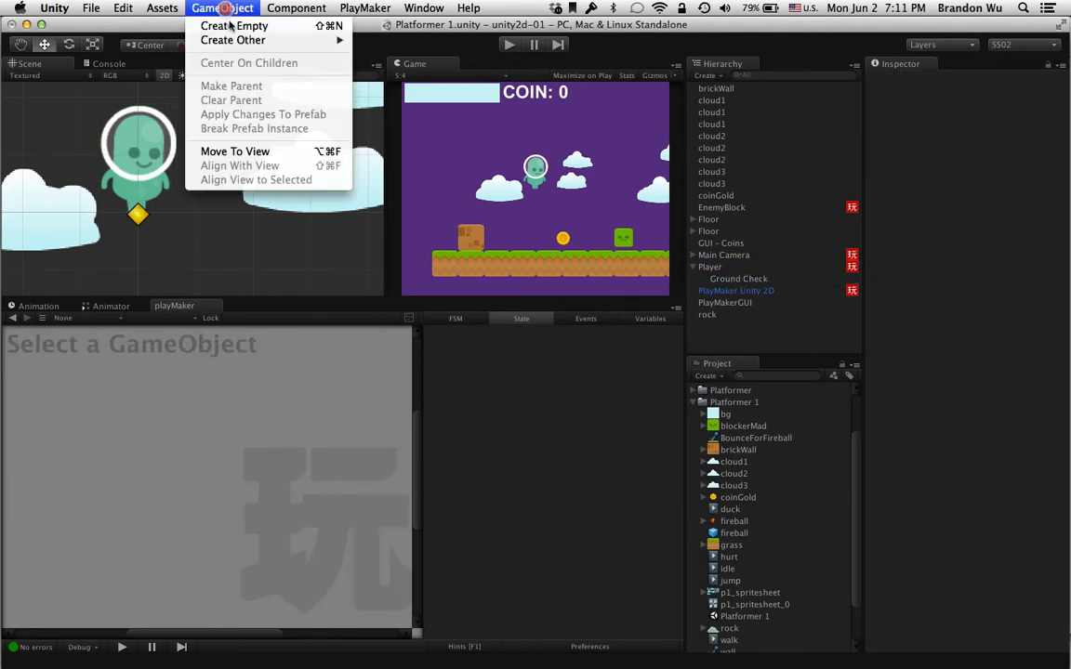
click(232, 28)
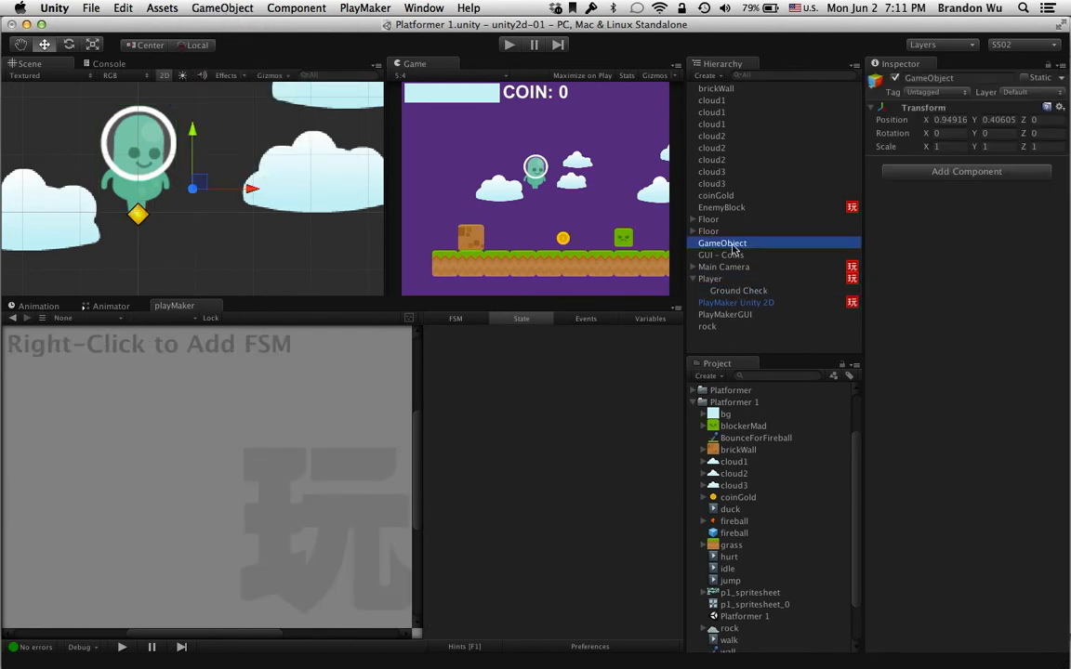
click(991, 77)
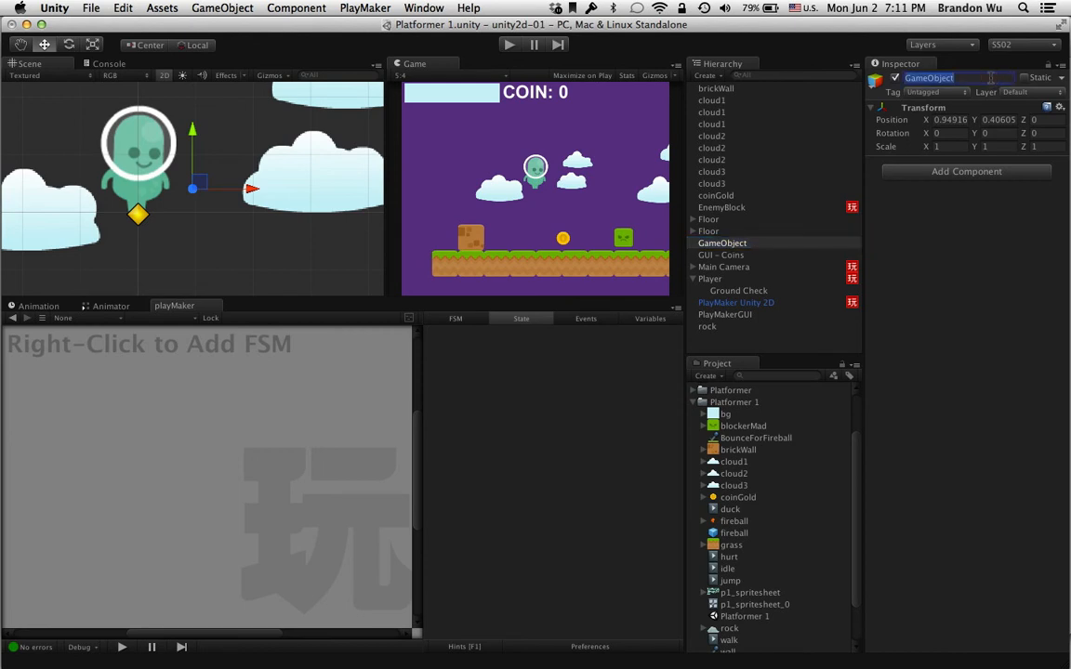
text(Fireball)
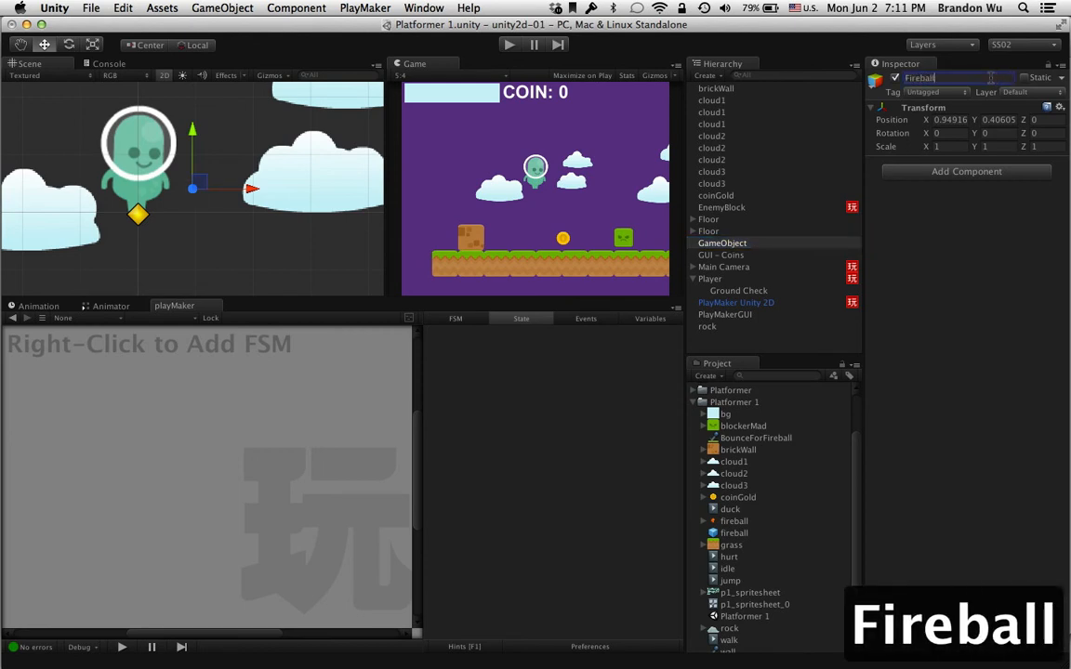
text( Spawn Point)
key(Return)
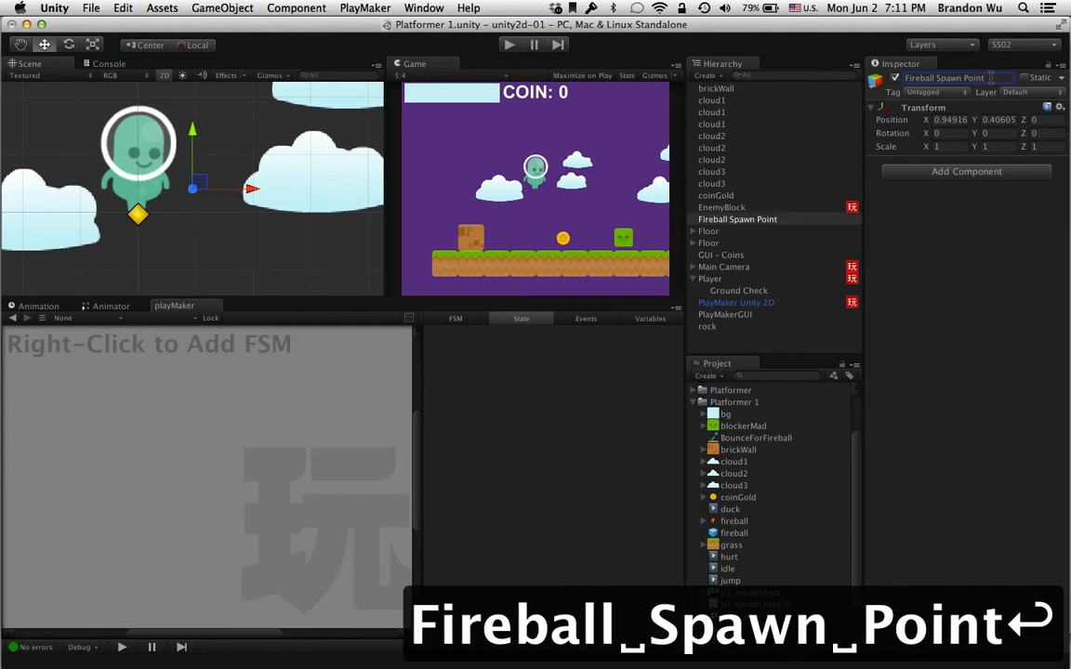
drag(739, 223, 753, 277)
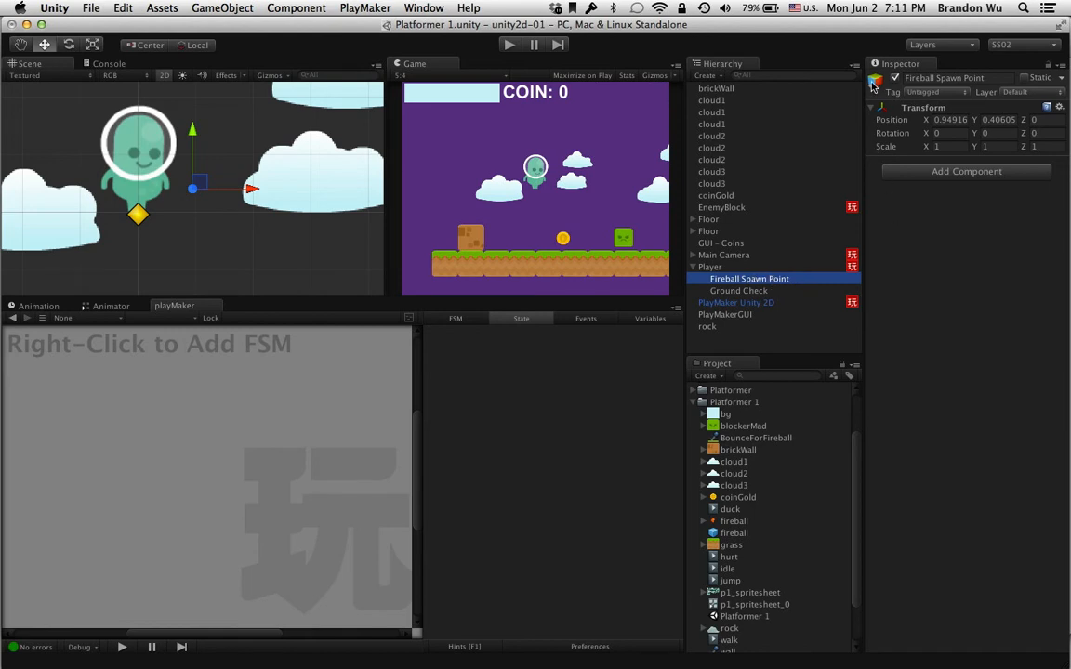
Give the Fireball Spawn Point a red diamond icon and reset its position to 0, 0, 0
click(875, 83)
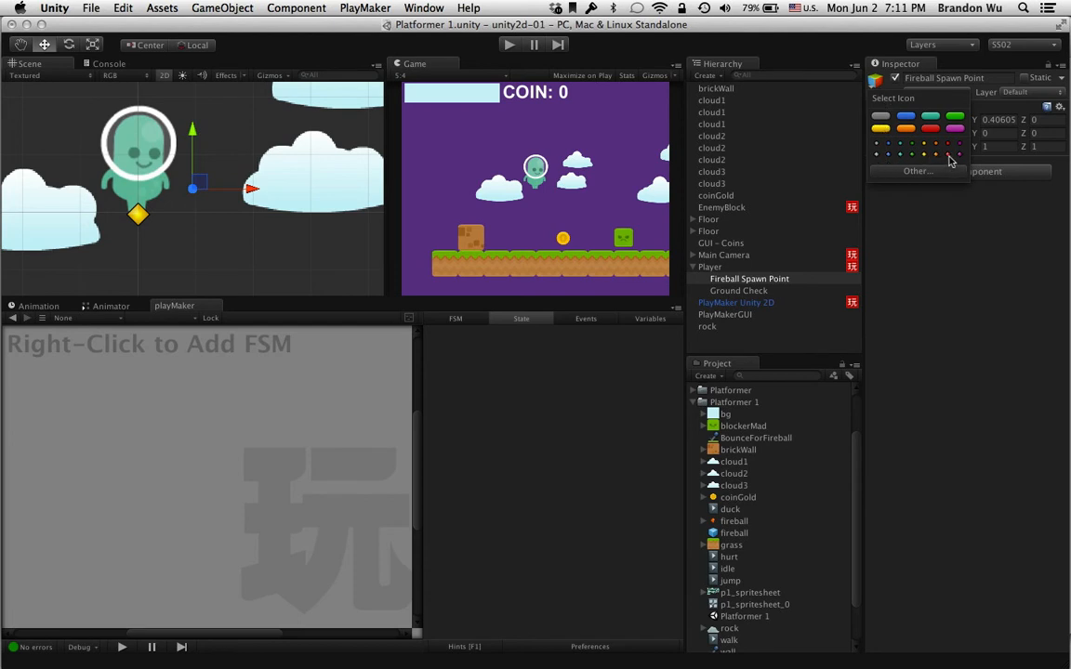
click(948, 154)
click(874, 86)
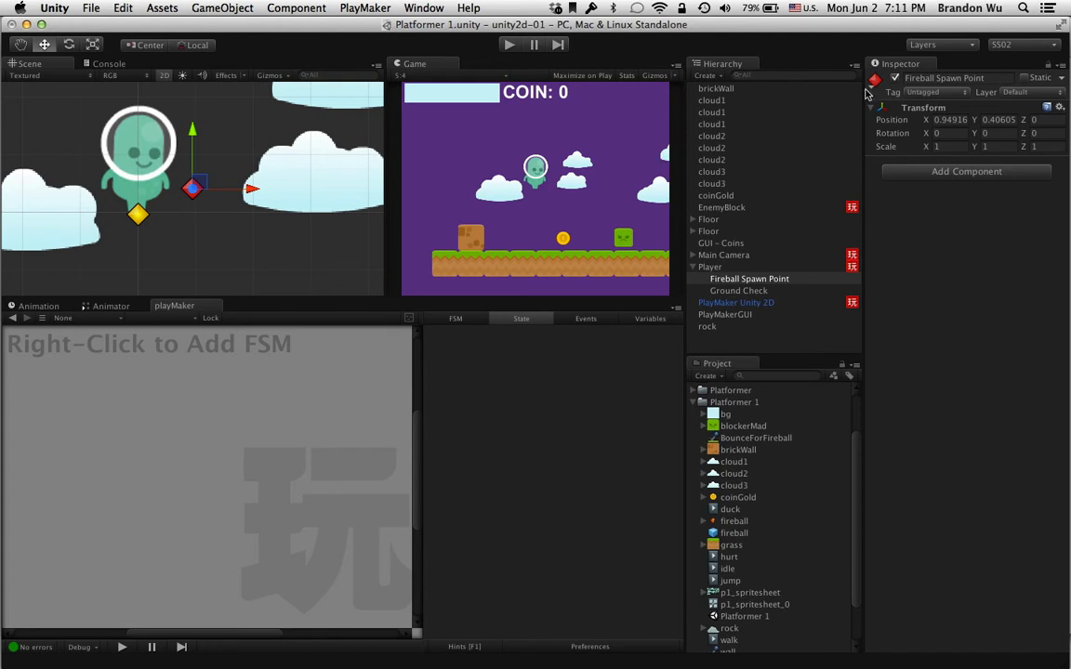
click(874, 82)
click(882, 88)
click(882, 89)
click(949, 154)
click(1058, 109)
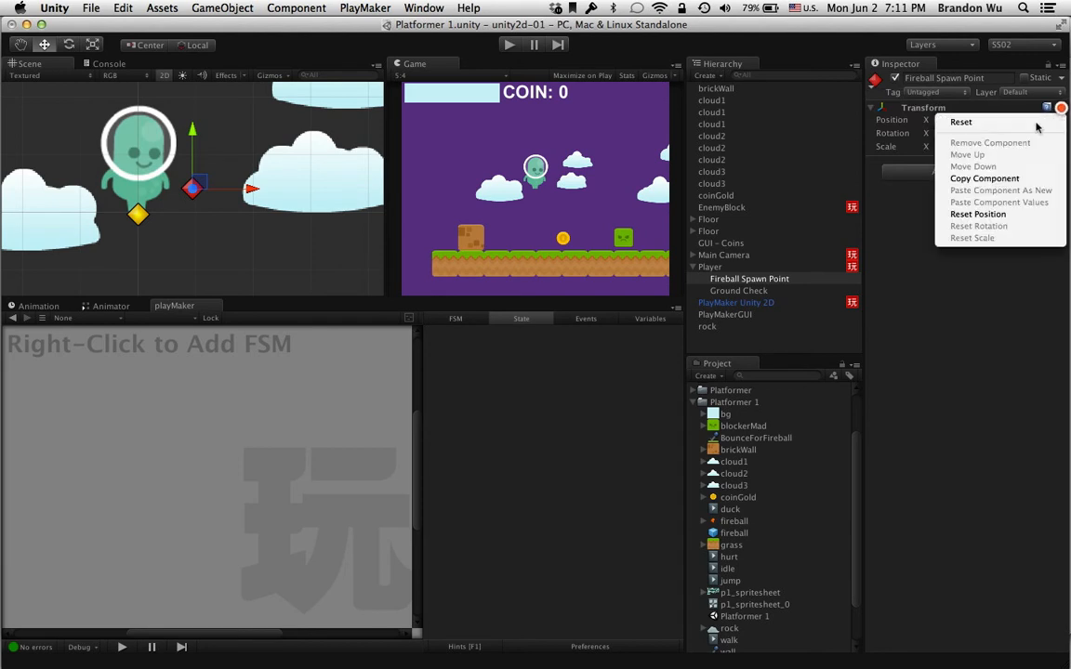
click(937, 213)
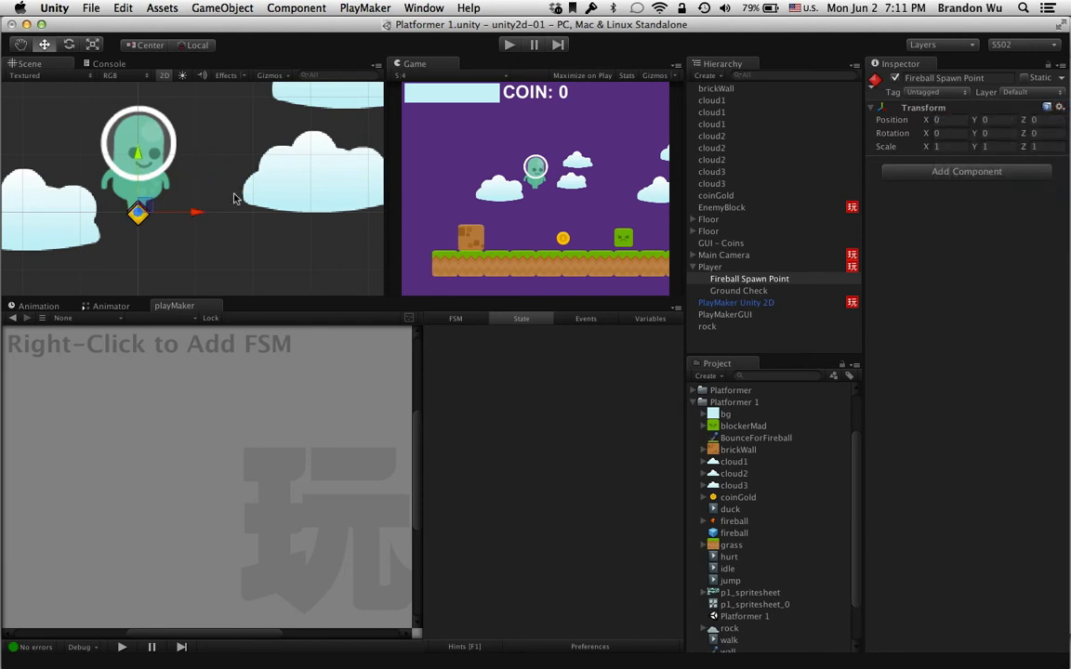
Try the Fireball Spawn Point in front of the Player, and overlapping the Player's body at about X 0.43, Y 0.85
drag(137, 211, 203, 173)
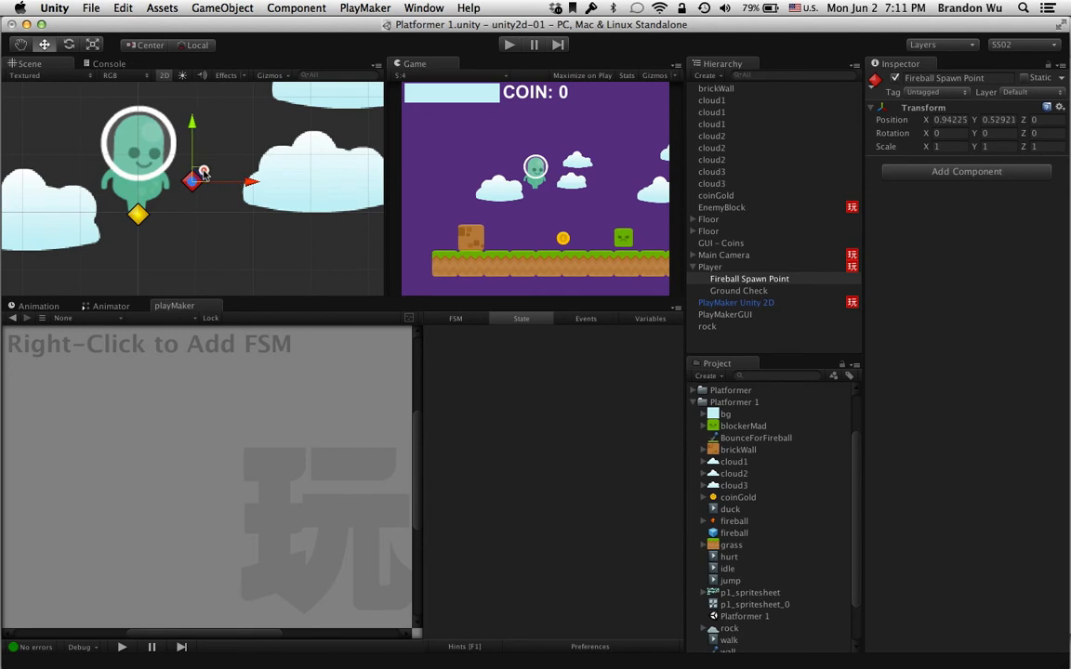
click(142, 136)
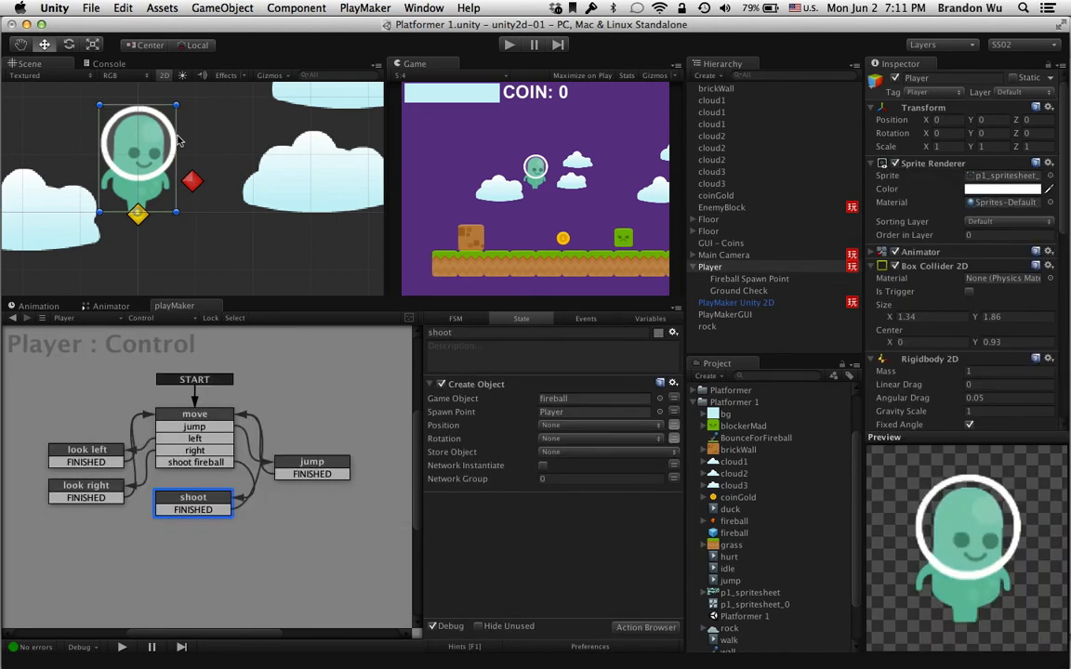
click(197, 181)
drag(198, 176, 167, 160)
click(146, 168)
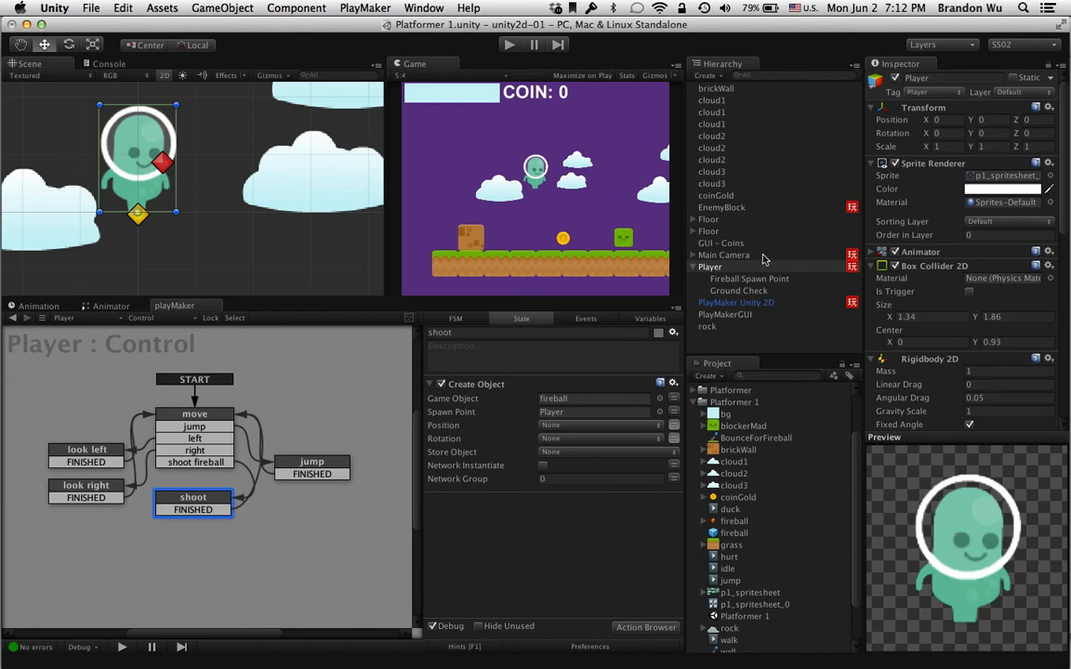
click(761, 279)
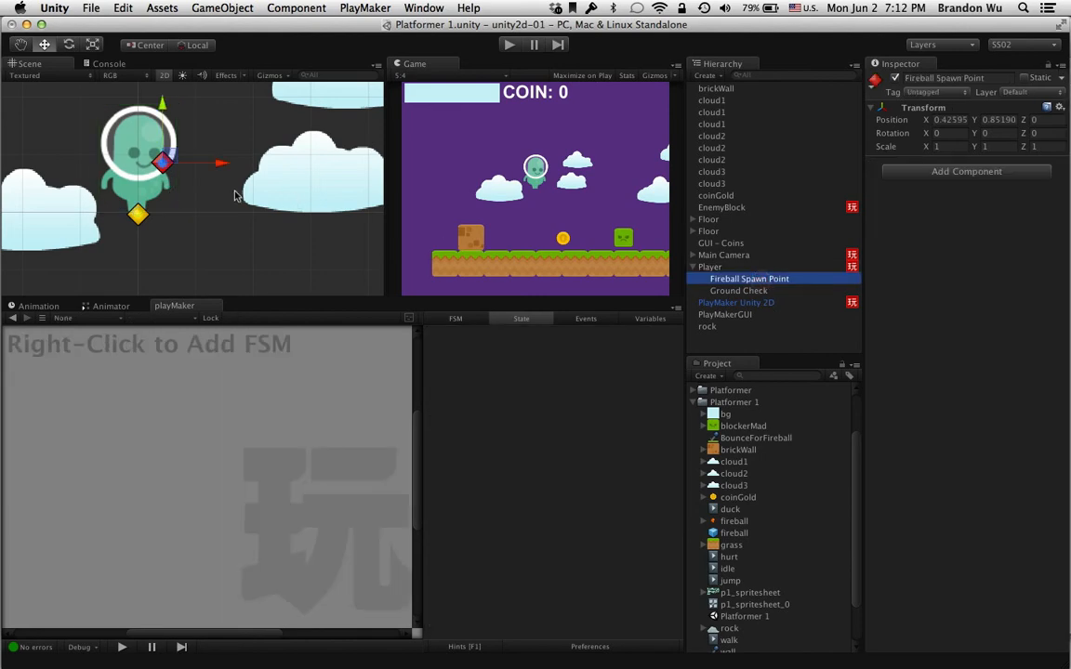
click(169, 155)
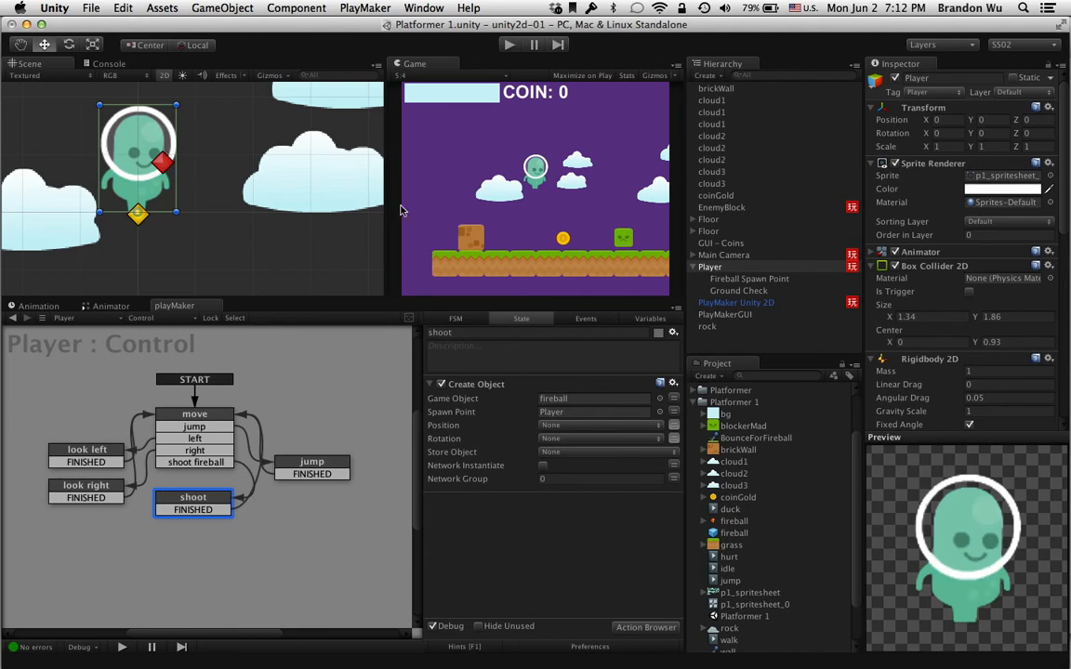
click(718, 277)
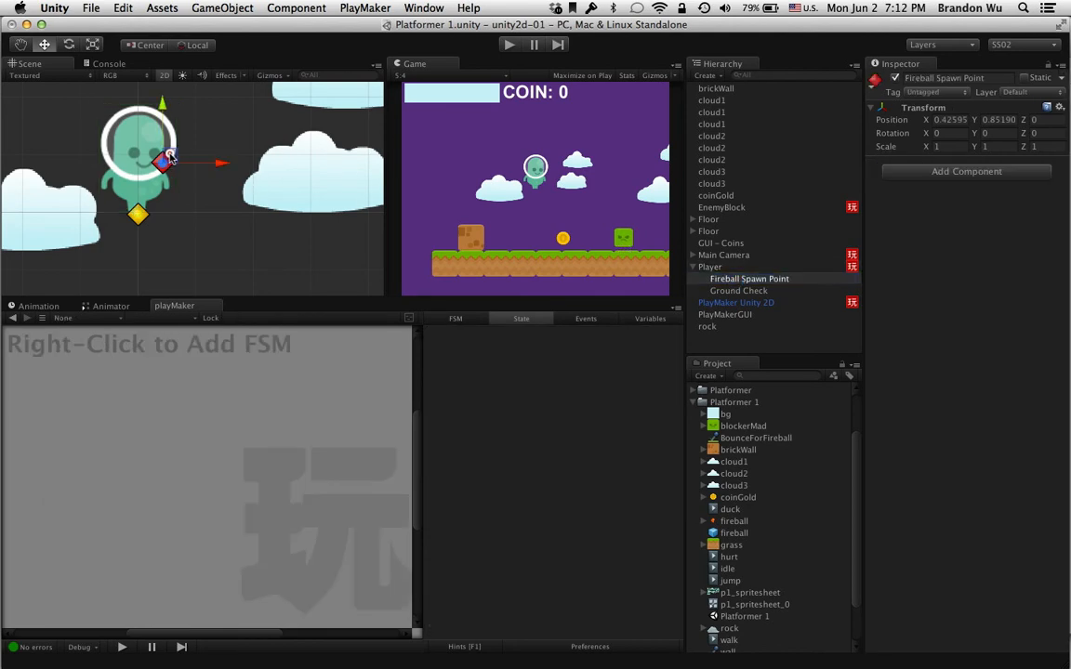
Try the Fireball Spawn Point just outside the Player at about X 0.89, Y 0.68, and inside its body at about X 0.31, Y 0.62
drag(201, 161, 197, 168)
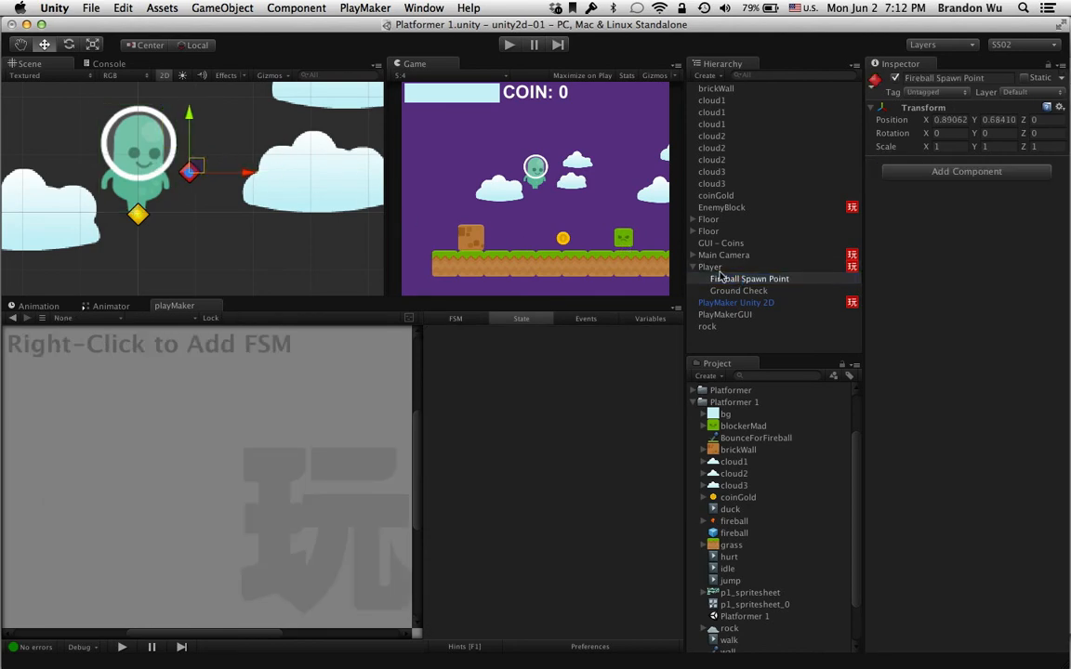
click(740, 266)
click(715, 279)
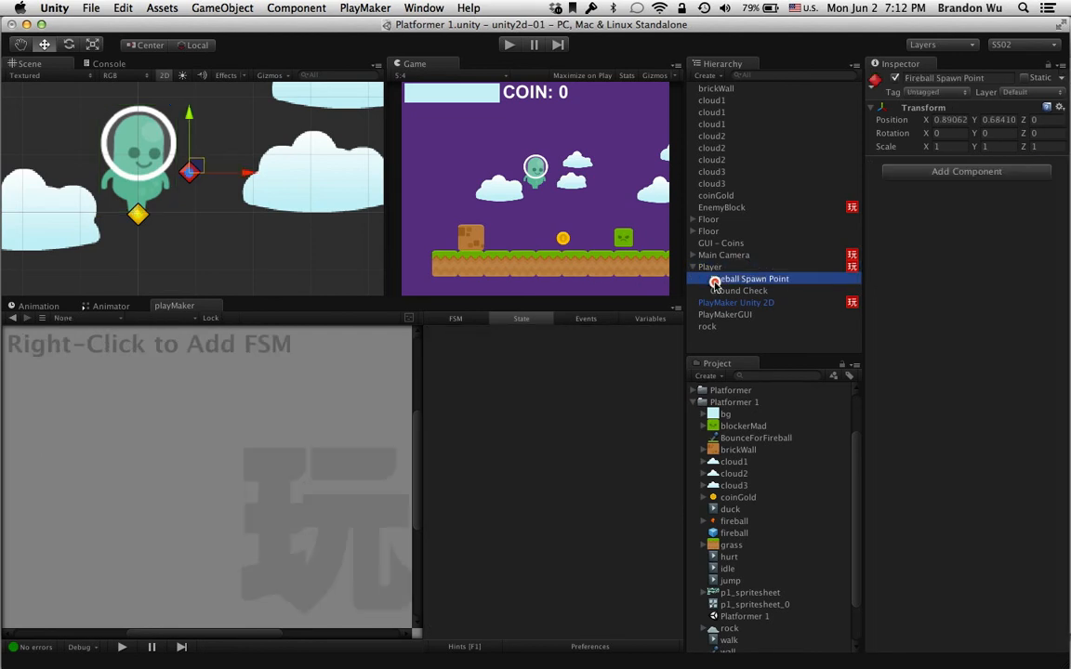
drag(195, 166, 162, 171)
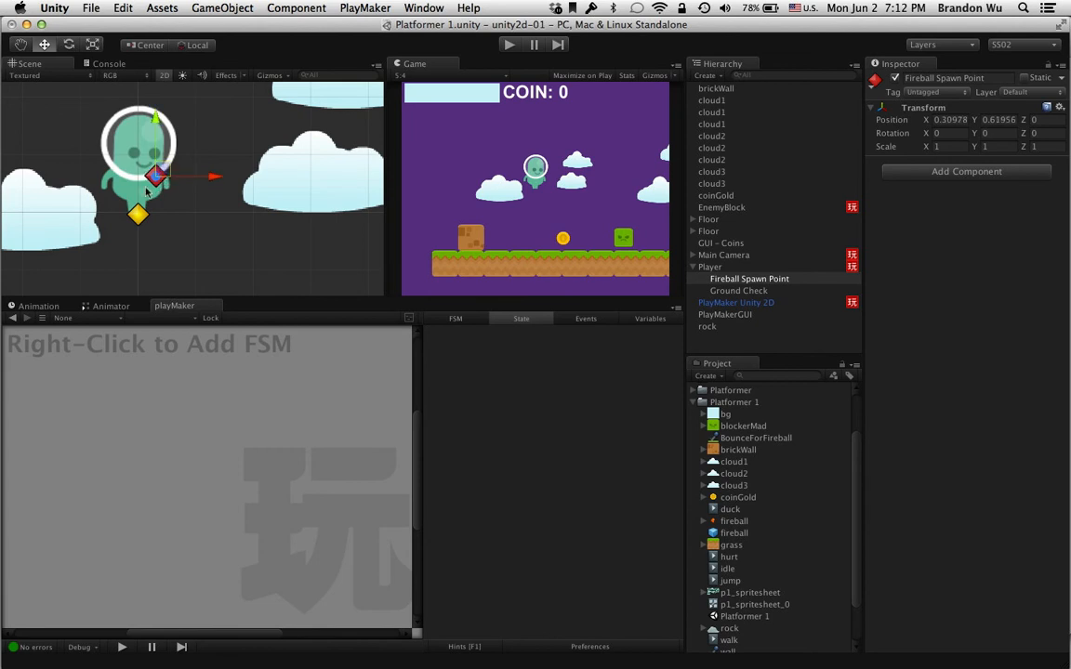
click(149, 172)
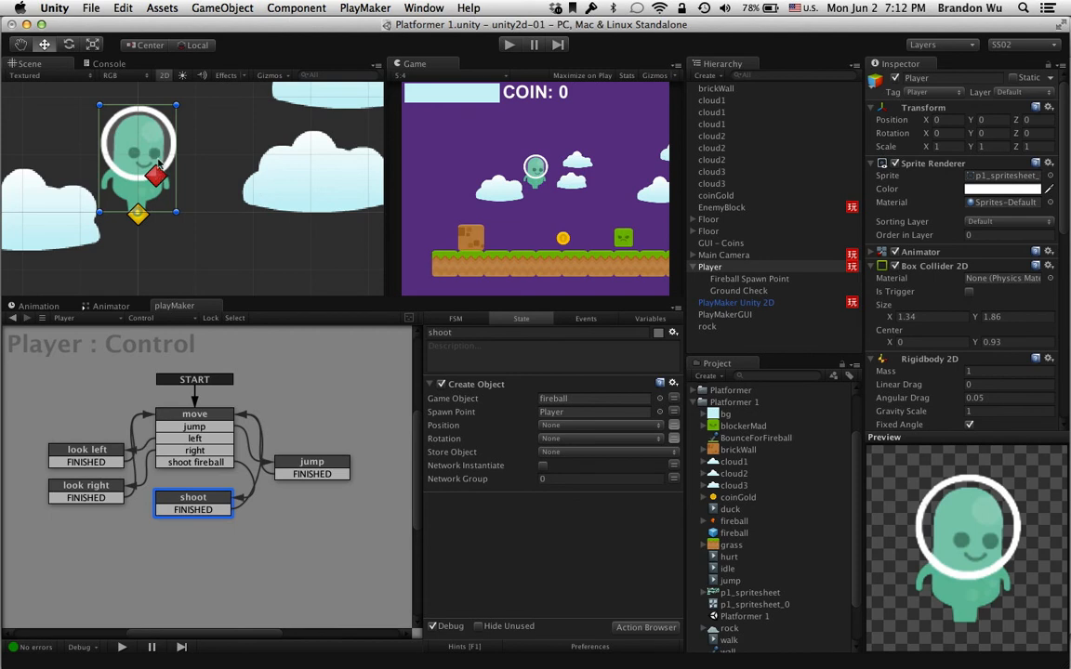
click(759, 280)
click(755, 268)
click(758, 282)
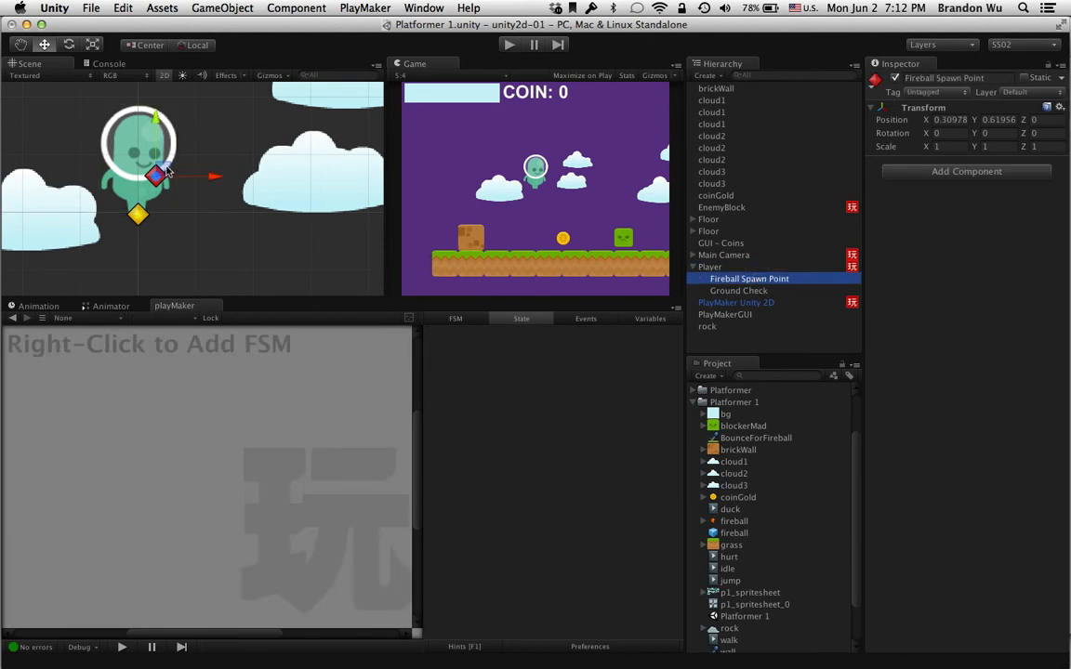
Place the Fireball Spawn Point just in front of the Player's body, at about X 0.89, Y 0.66, and reselect Player
drag(166, 170, 200, 168)
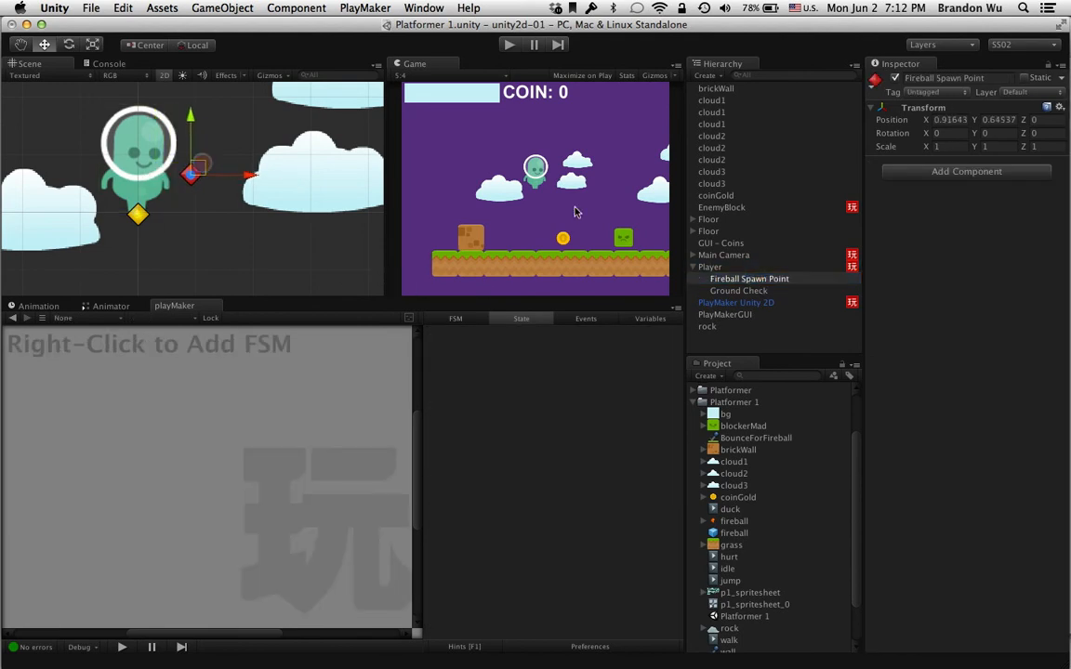
click(716, 267)
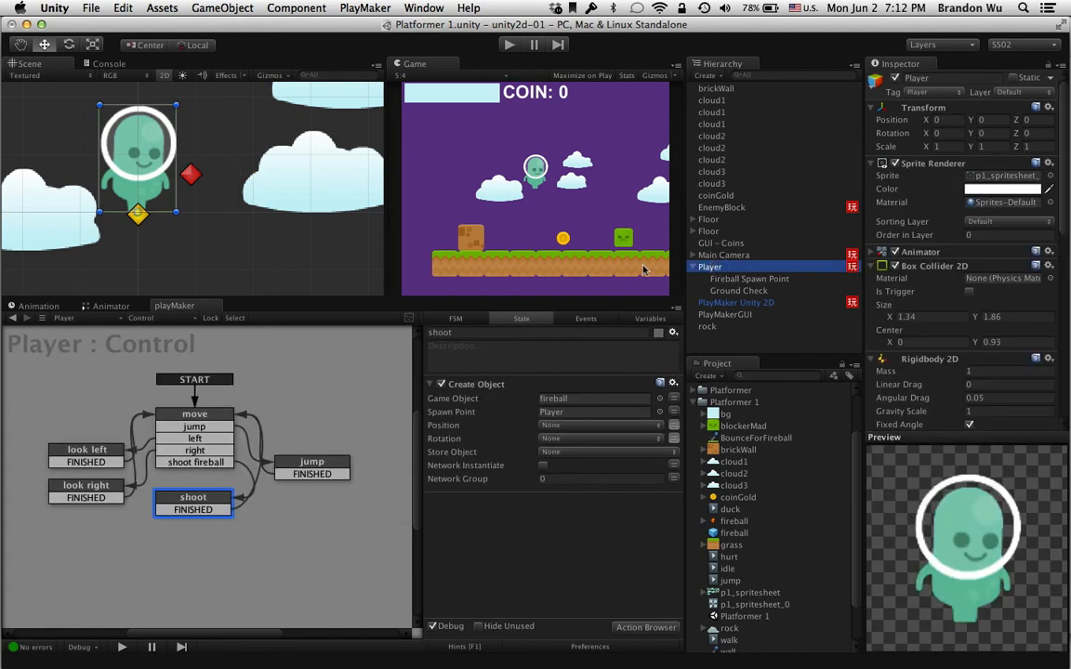
click(722, 279)
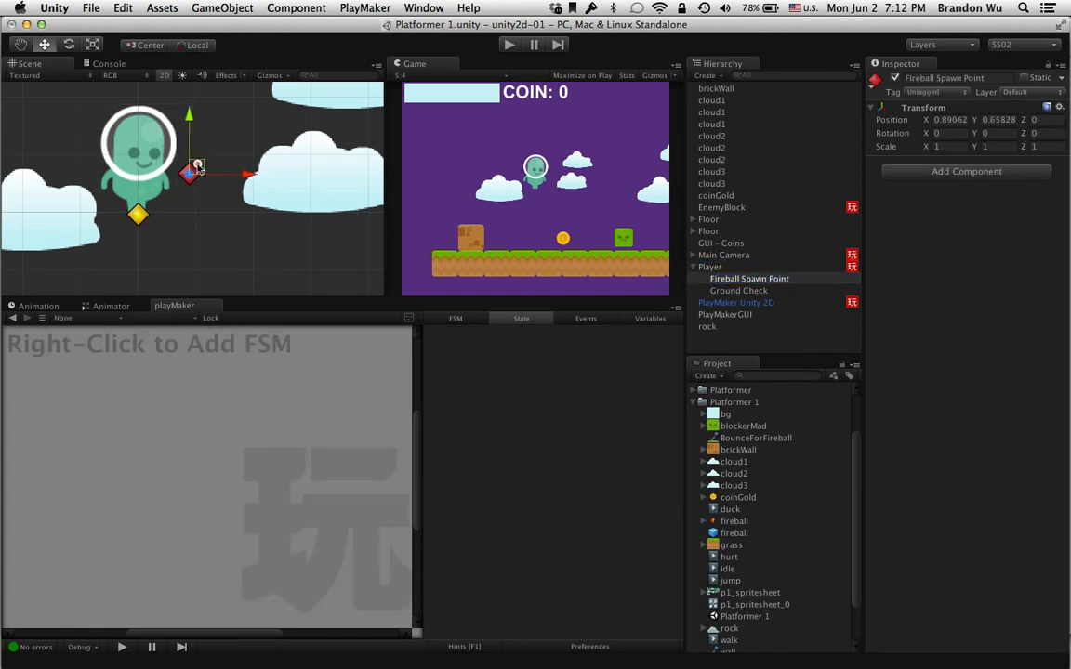
click(710, 267)
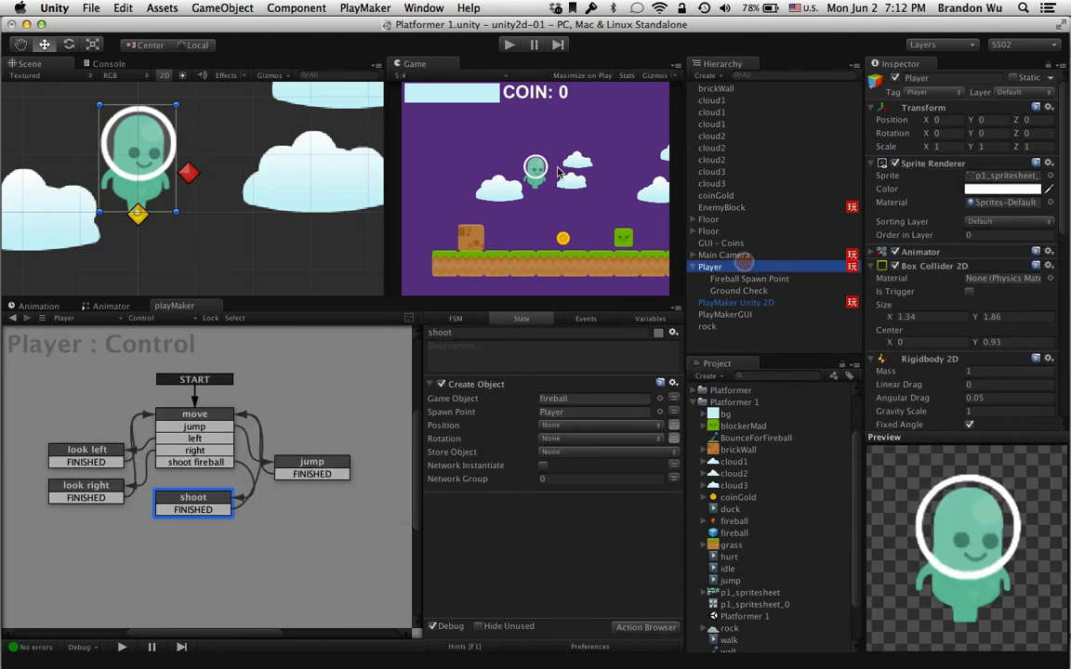
Play-test moving, jumping and shooting fireballs in both directions with Player still as the spawn point, and stop playing
click(509, 45)
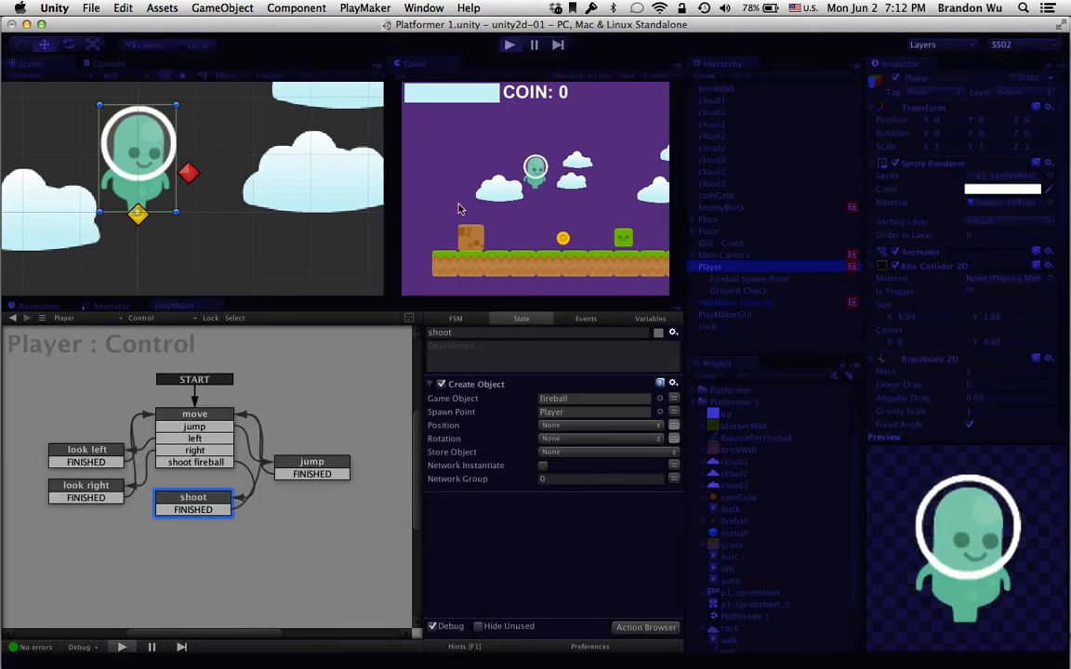
key(Left)
key(Right)
key(Up)
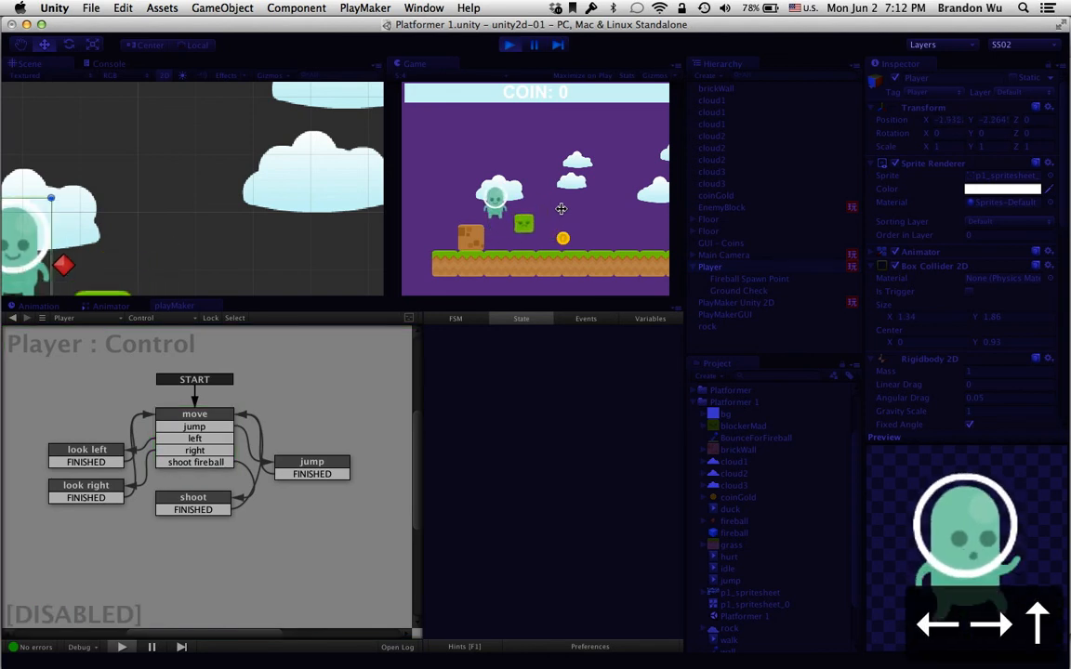
key(Up)
key(Up)
key(Up)
key(Left)
click(560, 208)
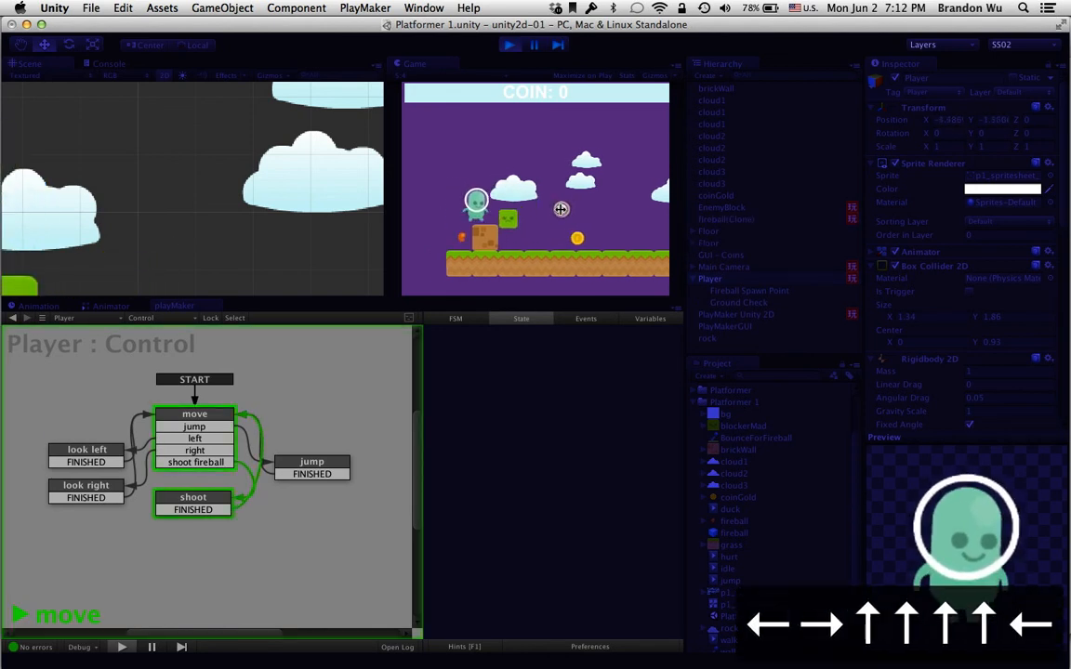
key(Up)
key(Right)
click(560, 209)
click(561, 209)
click(561, 209)
click(561, 209)
click(561, 209)
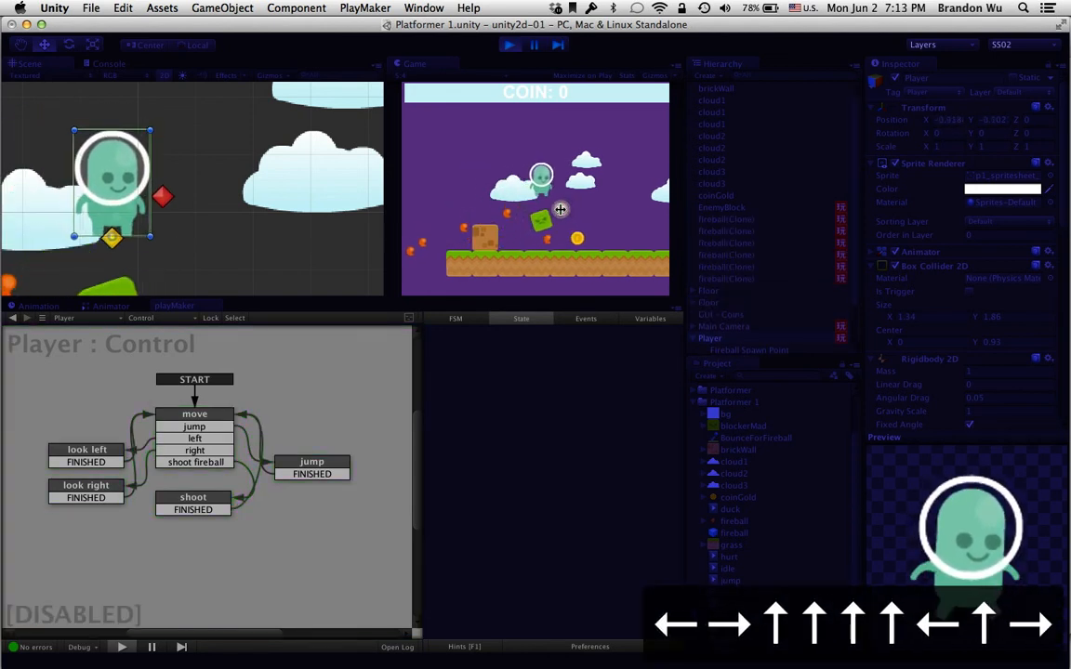
key(Left)
click(508, 45)
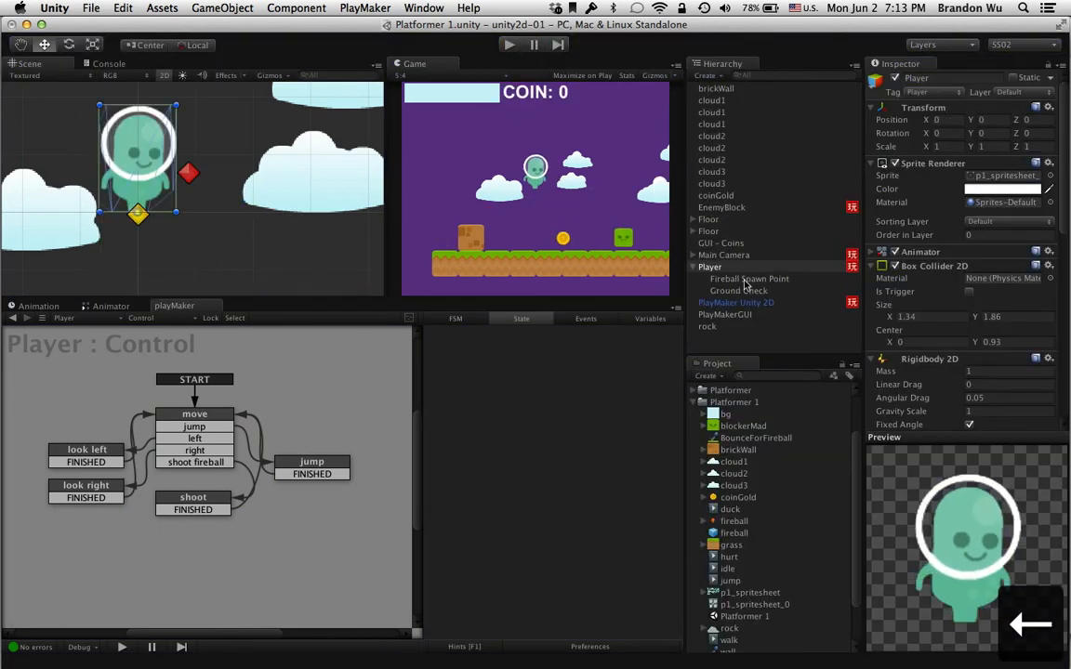
Set the Spawn Point of the shoot state's Create Object action to the Fireball Spawn Point object
click(216, 503)
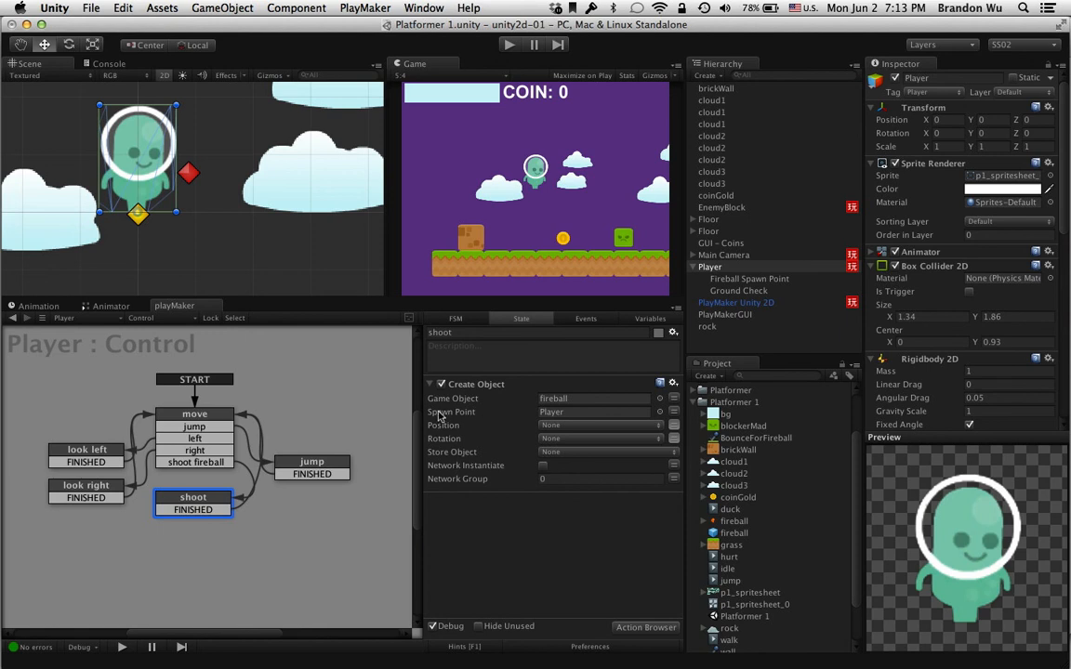
drag(735, 281, 586, 412)
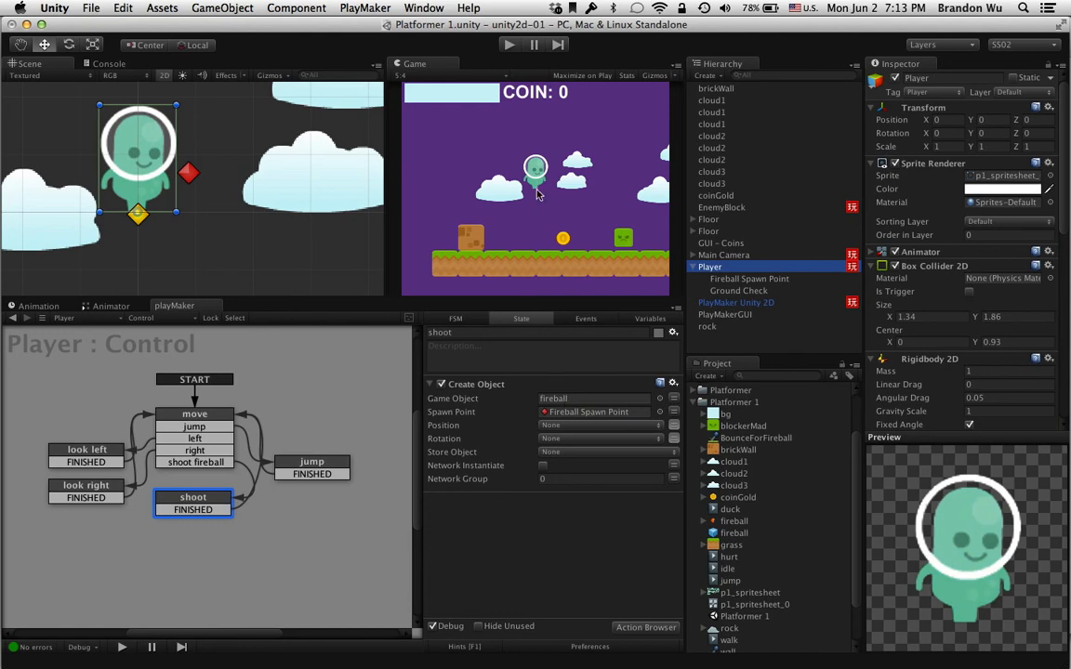
Play-test the new spawn point by shooting fireballs while running both ways and jumping around the enemy block
click(510, 44)
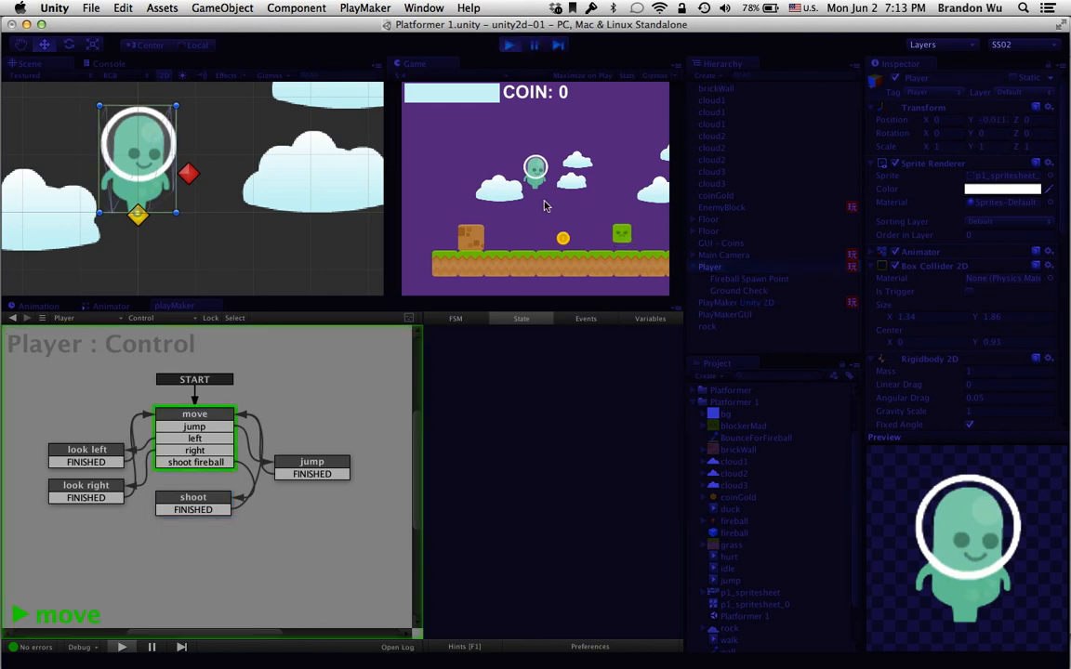
key(Left)
key(Right)
click(561, 203)
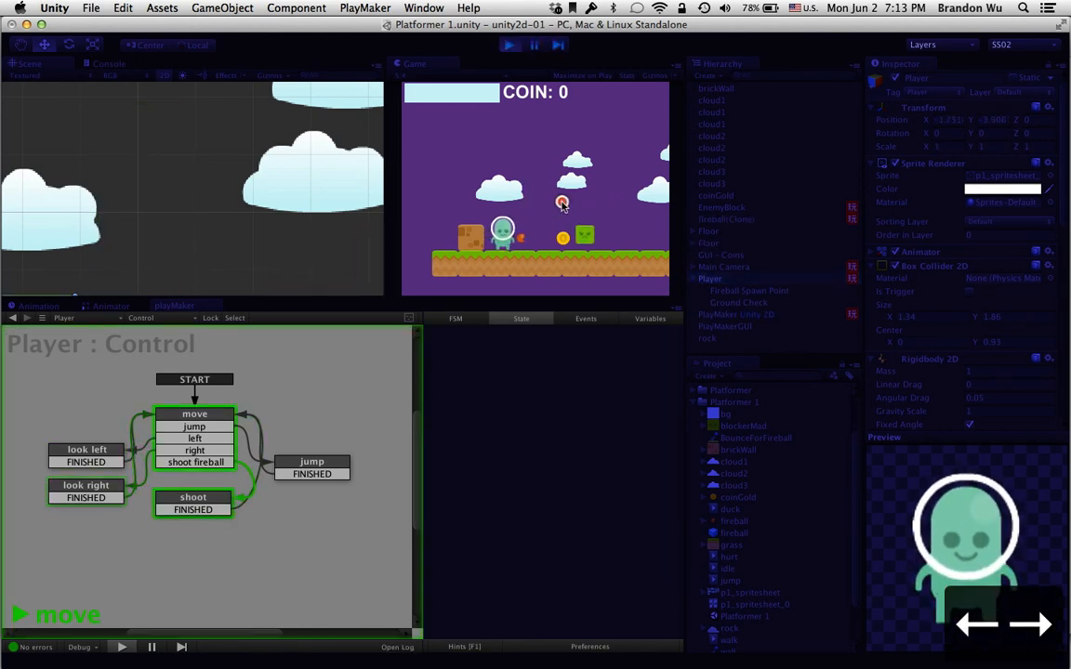
click(561, 202)
click(562, 203)
click(562, 203)
click(561, 203)
click(561, 203)
click(562, 203)
key(Up)
key(Right)
click(561, 202)
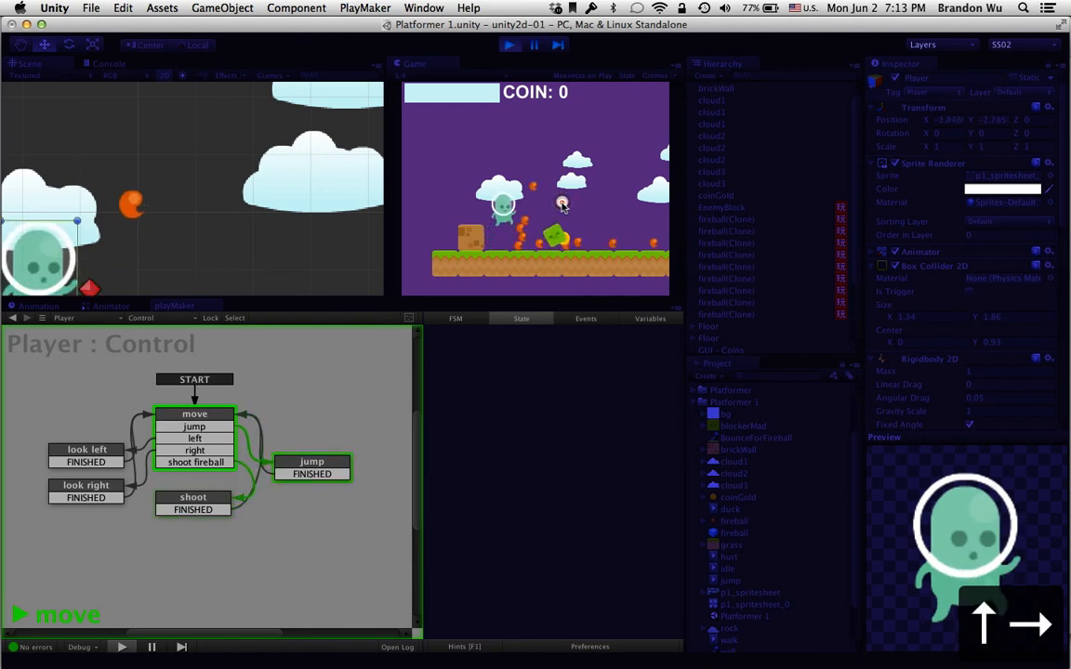
click(561, 202)
key(Left)
click(561, 203)
click(553, 205)
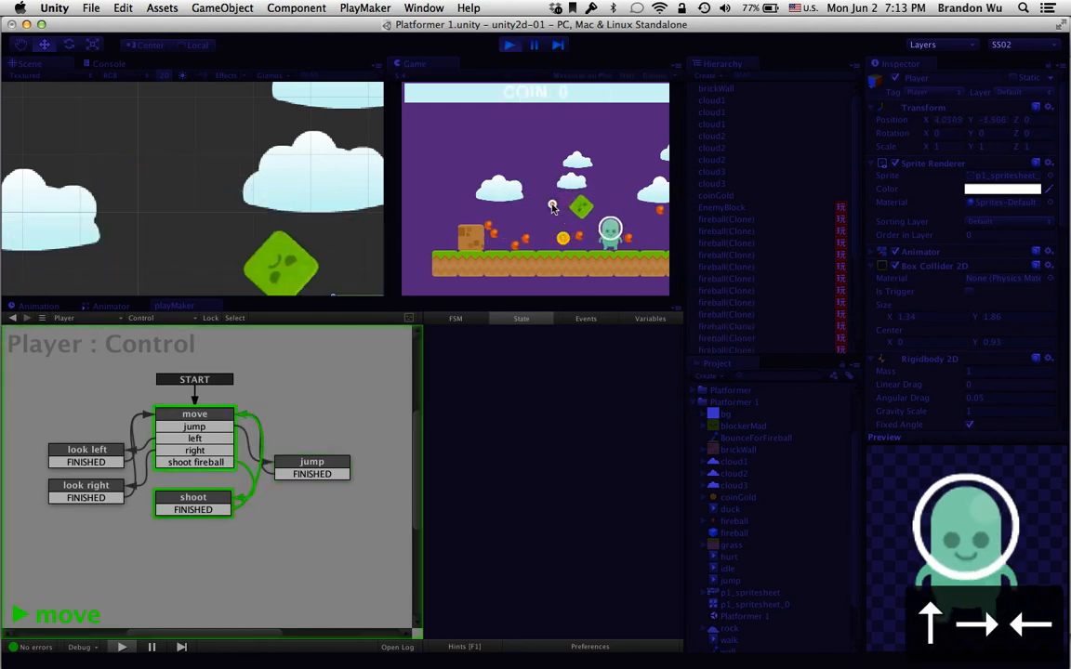